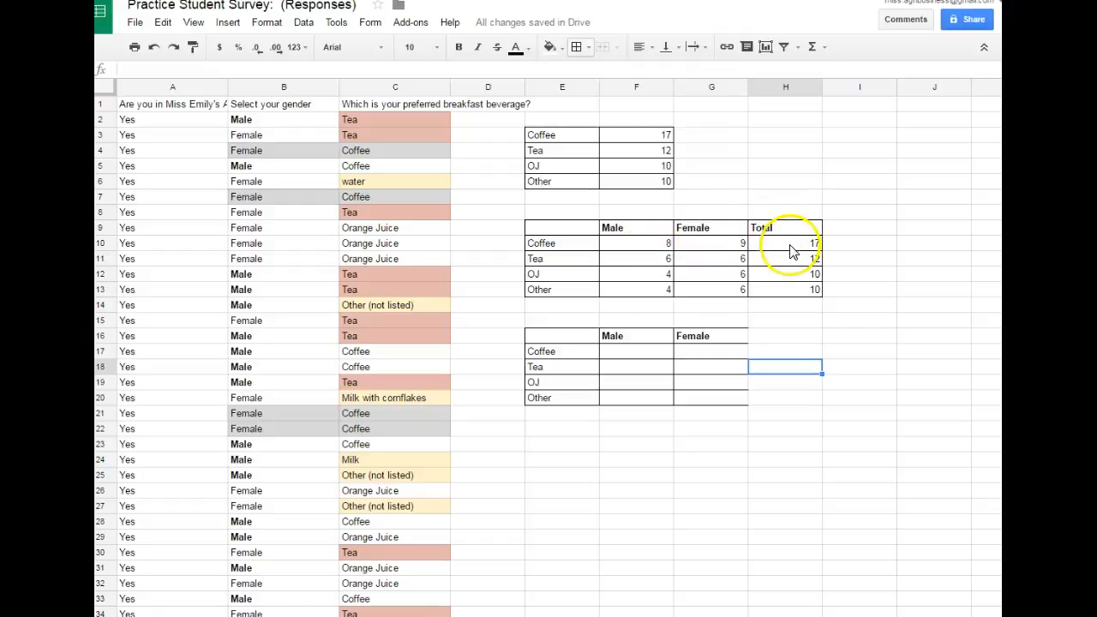
- Add up the Total column of the count table in H14 with =sum(H10:H13)
{"action": "left_click", "coordinate": [780, 308]}
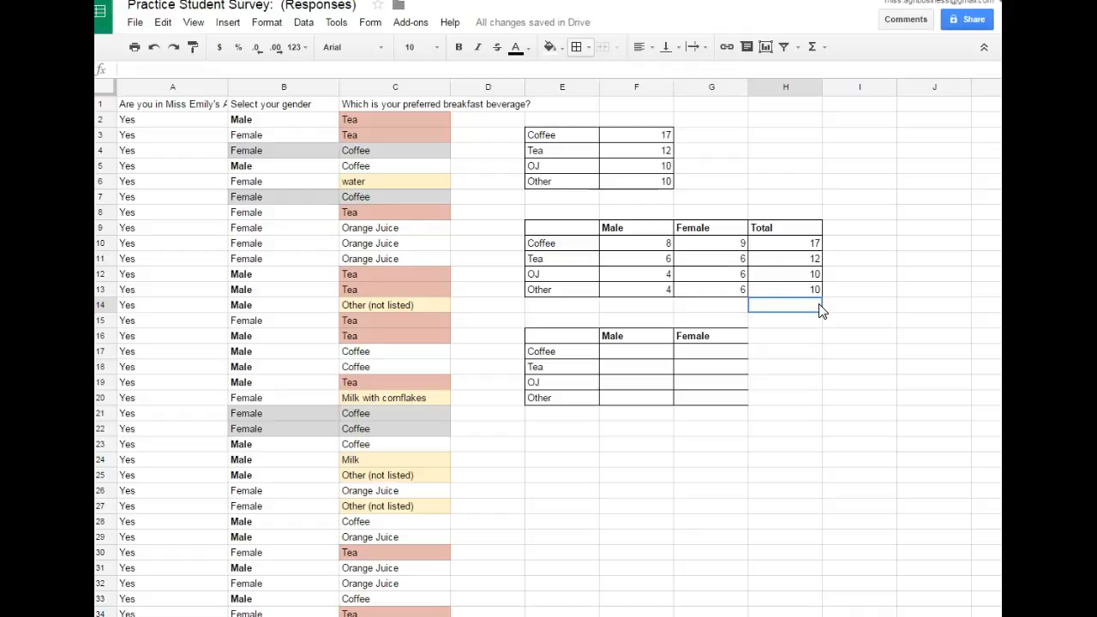
{"action": "type", "text": "=sum("}
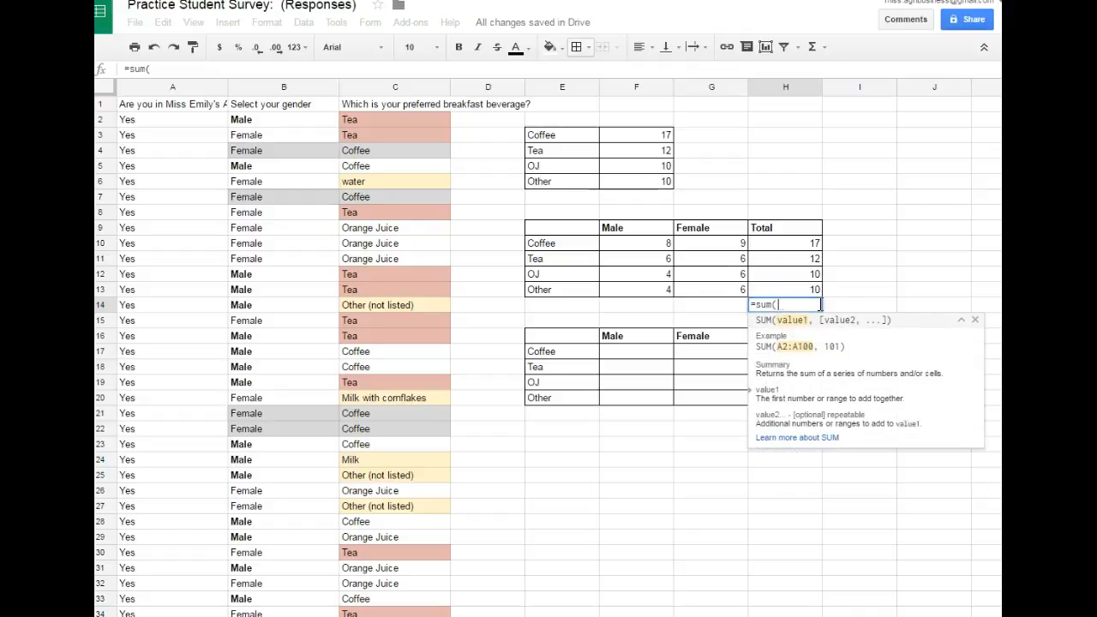
{"action": "left_click_drag", "start_coordinate": [808, 243], "coordinate": [808, 296]}
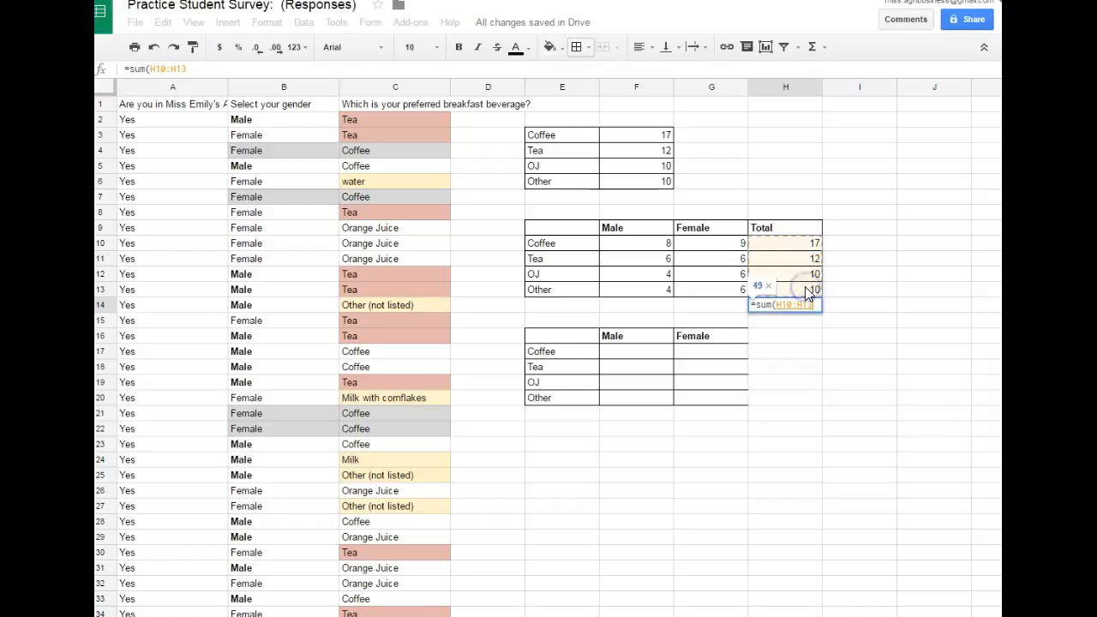
{"action": "type", "text": ")"}
{"action": "key", "text": "Return"}
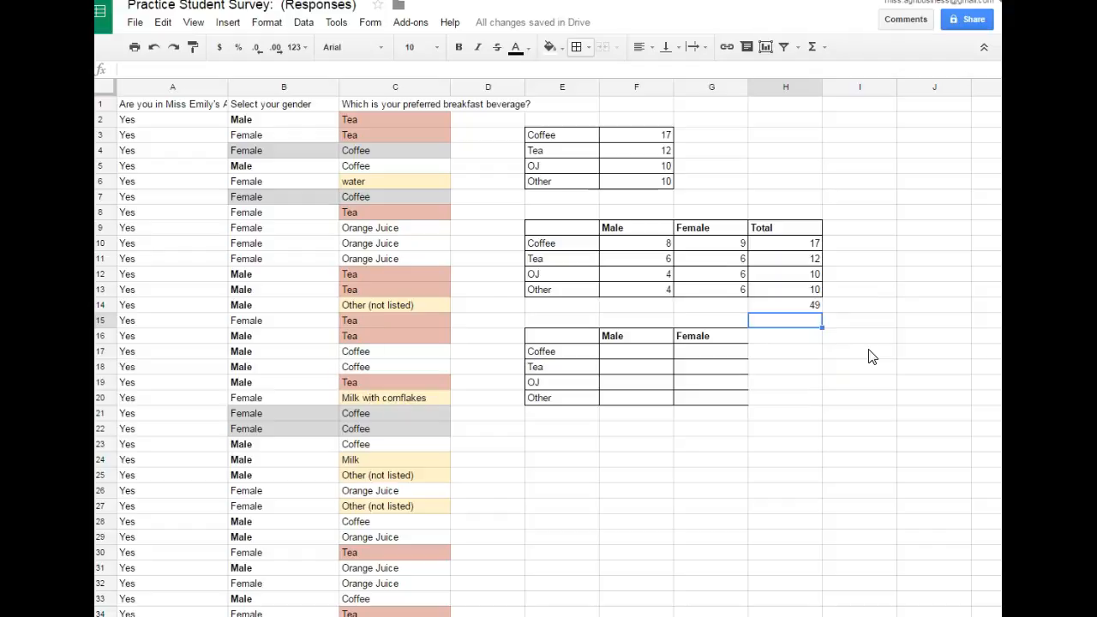
- Add up the Male counts in F14 with =sum(F10:F13)
{"action": "left_click", "coordinate": [653, 308]}
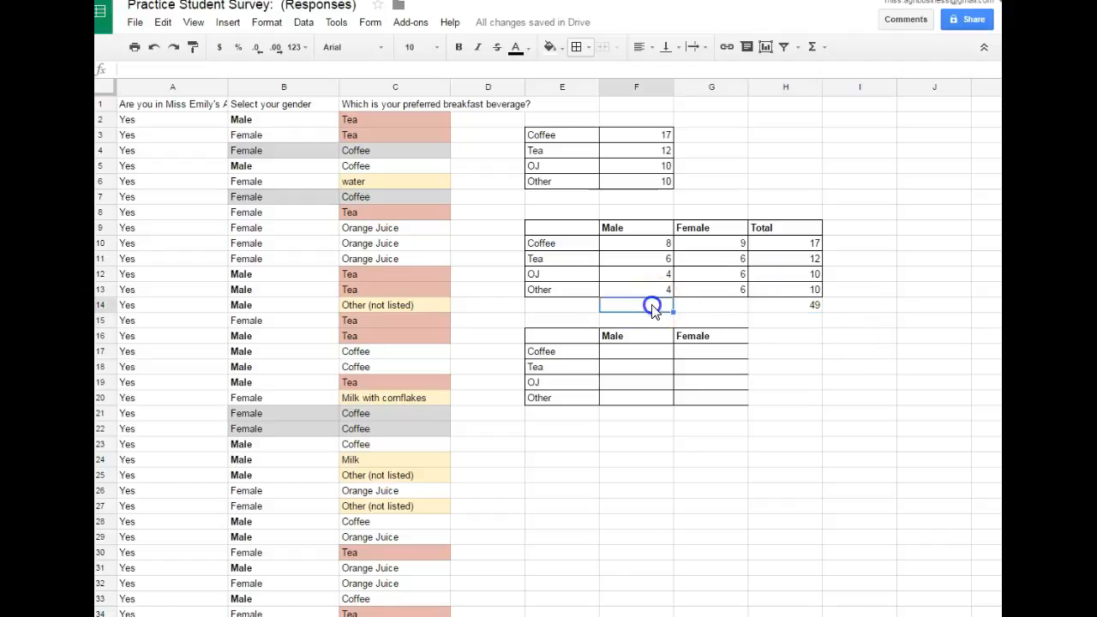
{"action": "type", "text": "=sum("}
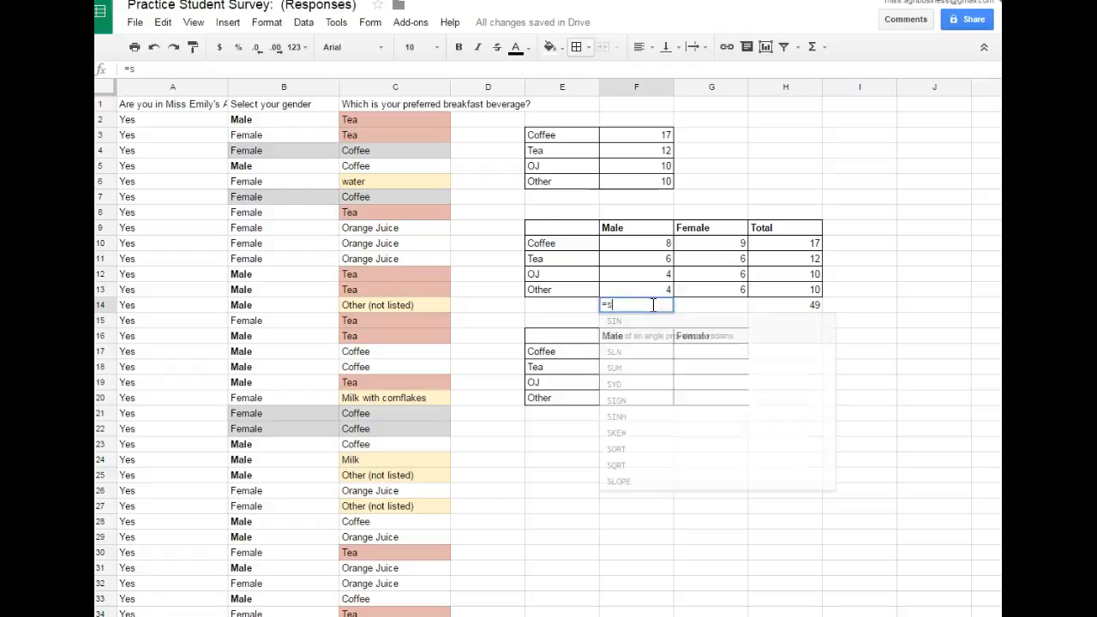
{"action": "left_click_drag", "start_coordinate": [641, 246], "coordinate": [656, 289]}
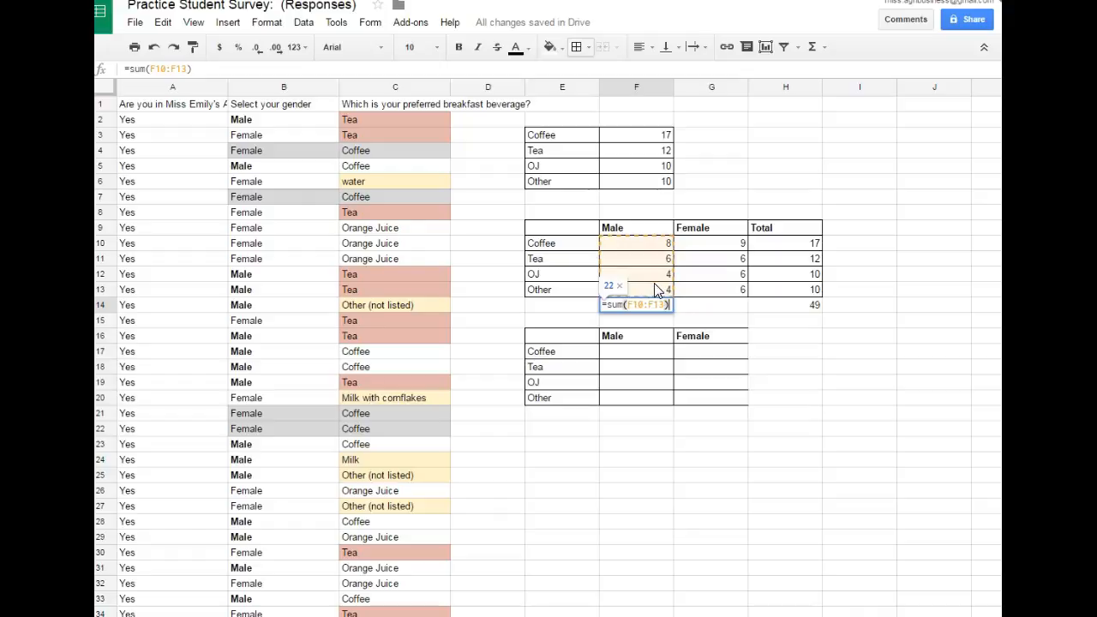
{"action": "key", "text": "Return"}
- Add up the Female counts in G14 with =sum(G10:G13)
{"action": "left_click", "coordinate": [694, 306]}
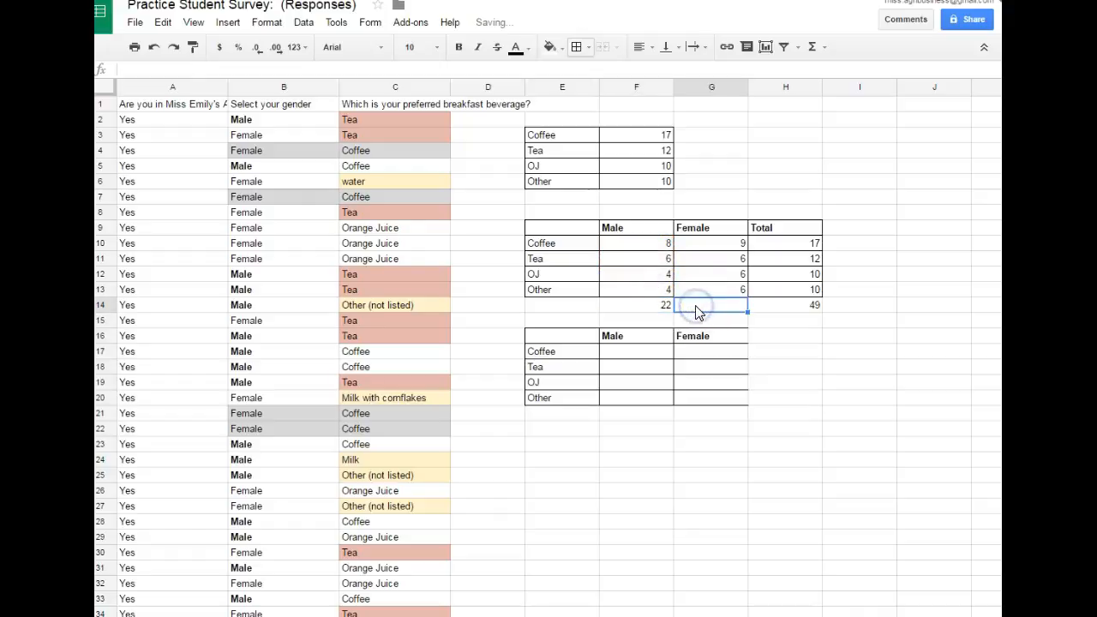
{"action": "type", "text": "=sum("}
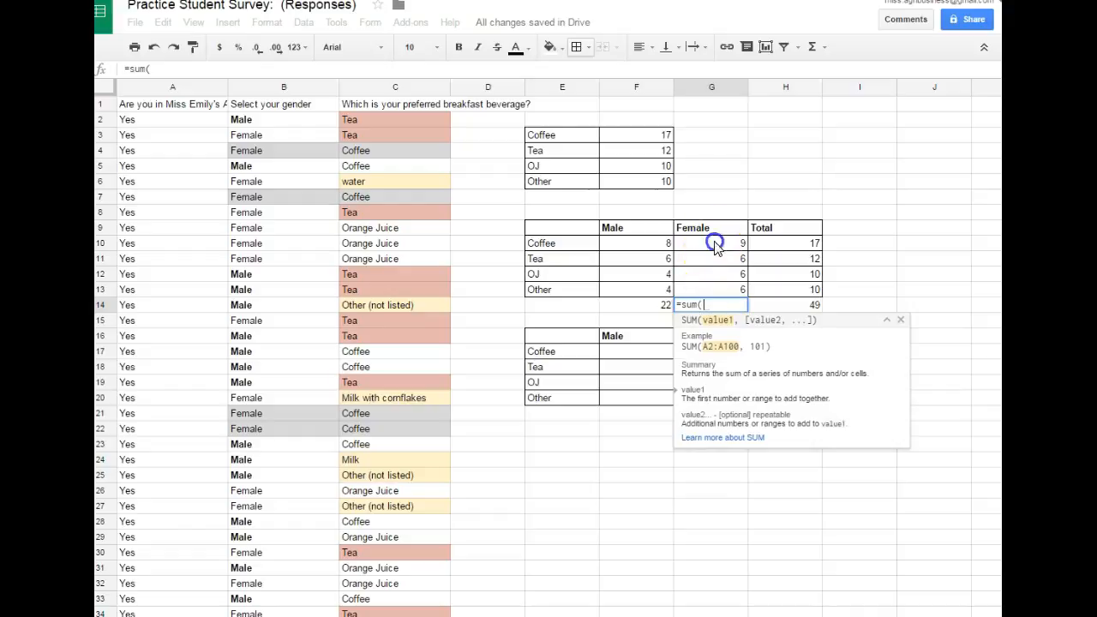
{"action": "left_click_drag", "start_coordinate": [712, 243], "coordinate": [722, 288]}
{"action": "type", "text": ")"}
{"action": "key", "text": "Return"}
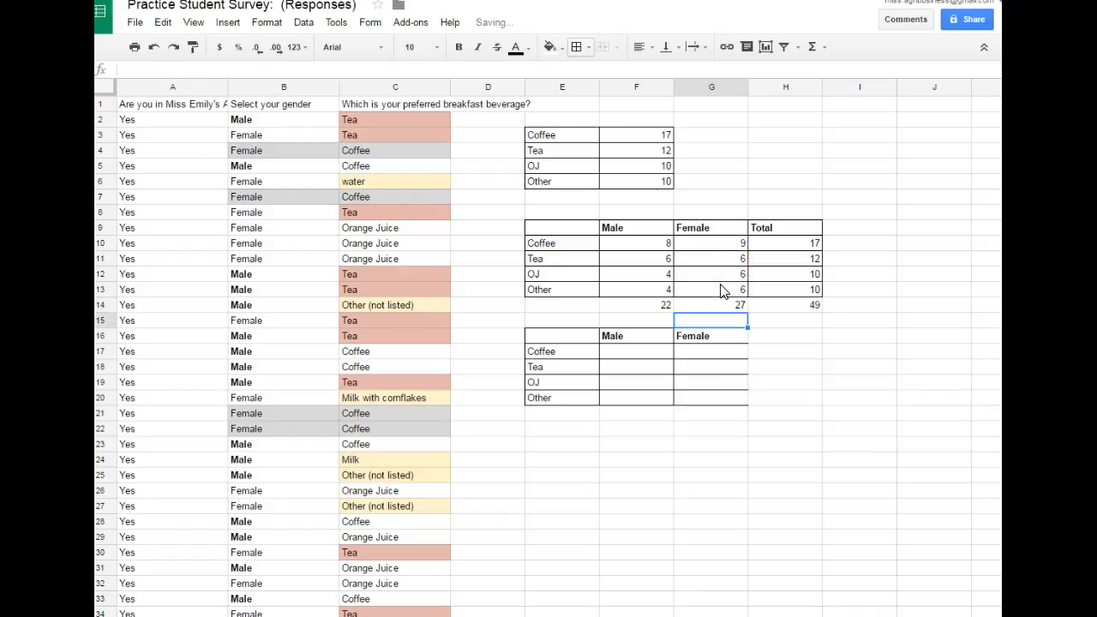
{"action": "left_click", "coordinate": [857, 382]}
- Calculate the male share for Coffee in F17 of the lower table with =F10/F14
{"action": "left_click", "coordinate": [652, 355]}
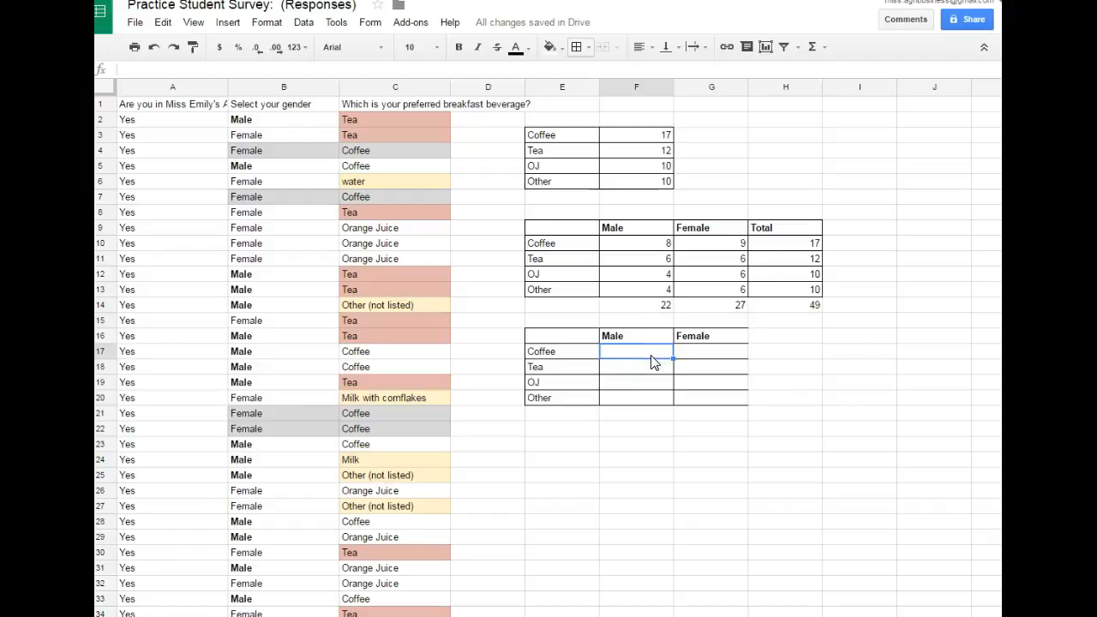
{"action": "type", "text": "="}
{"action": "left_click", "coordinate": [650, 245]}
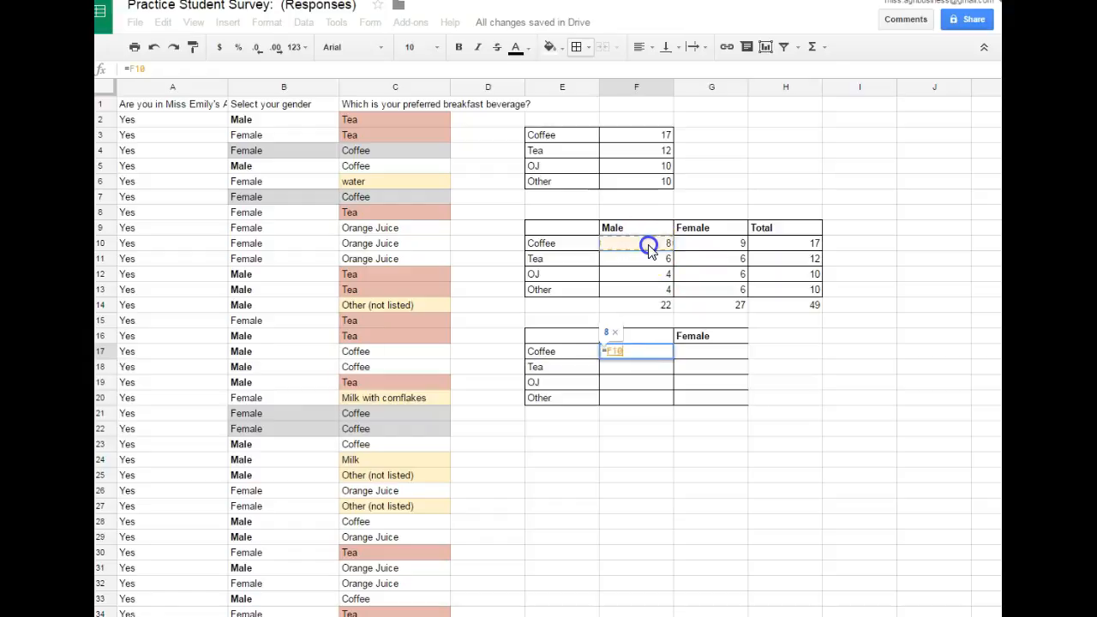
{"action": "type", "text": "/"}
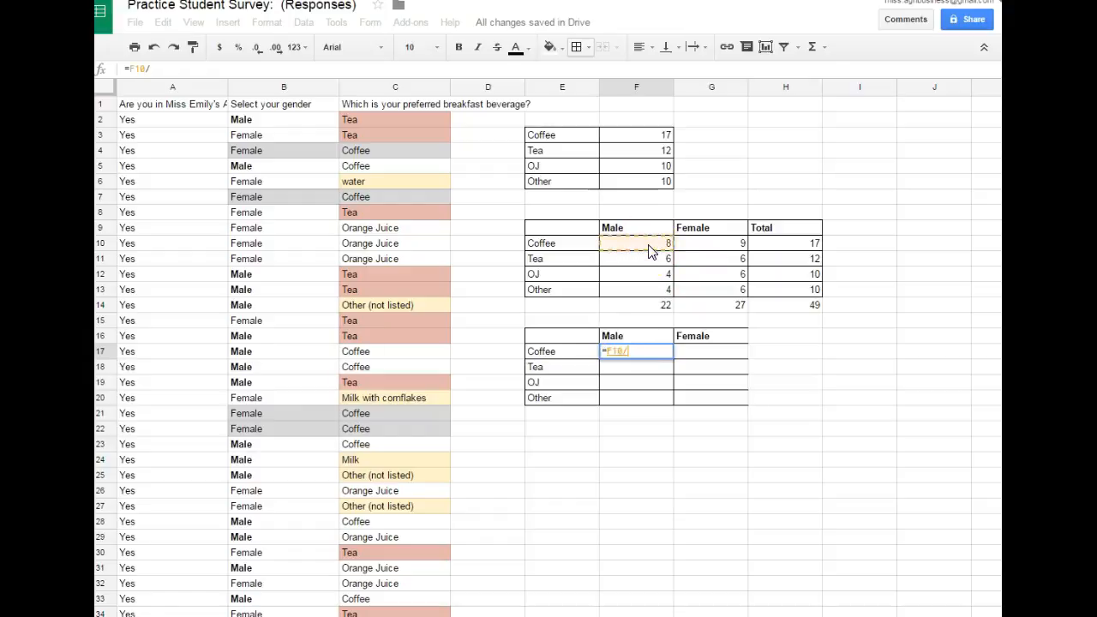
{"action": "left_click", "coordinate": [663, 306]}
{"action": "key", "text": "Return"}
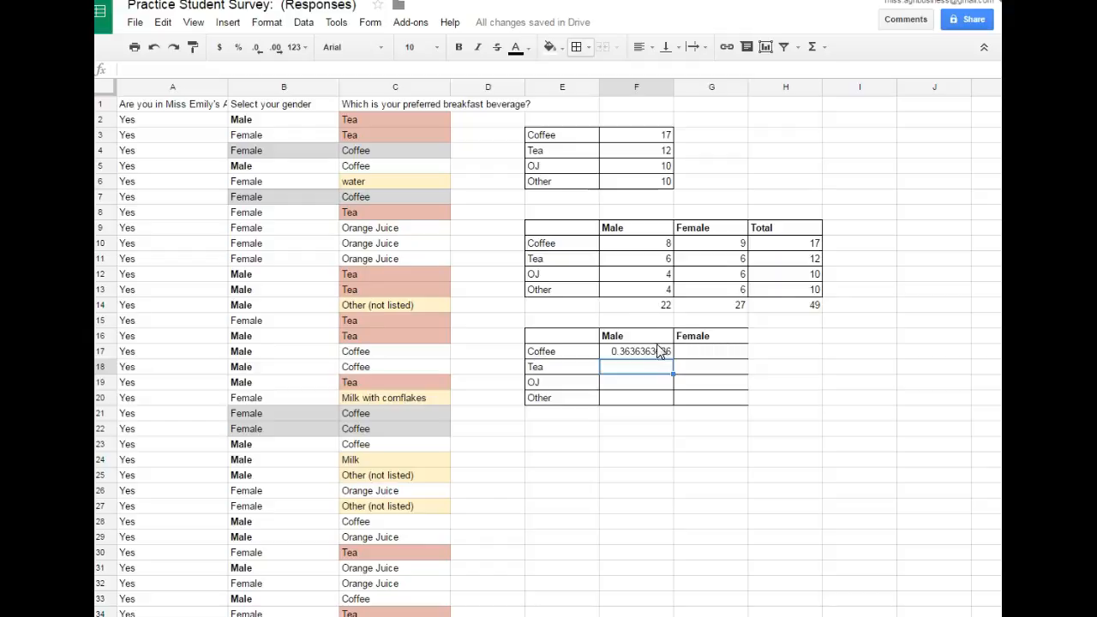
- Calculate the male share for Tea in F18 of the lower table with =F11/F14
{"action": "left_click", "coordinate": [651, 374]}
{"action": "type", "text": "="}
{"action": "left_click", "coordinate": [652, 259]}
{"action": "type", "text": "/"}
{"action": "left_click", "coordinate": [660, 305]}
{"action": "key", "text": "Return"}
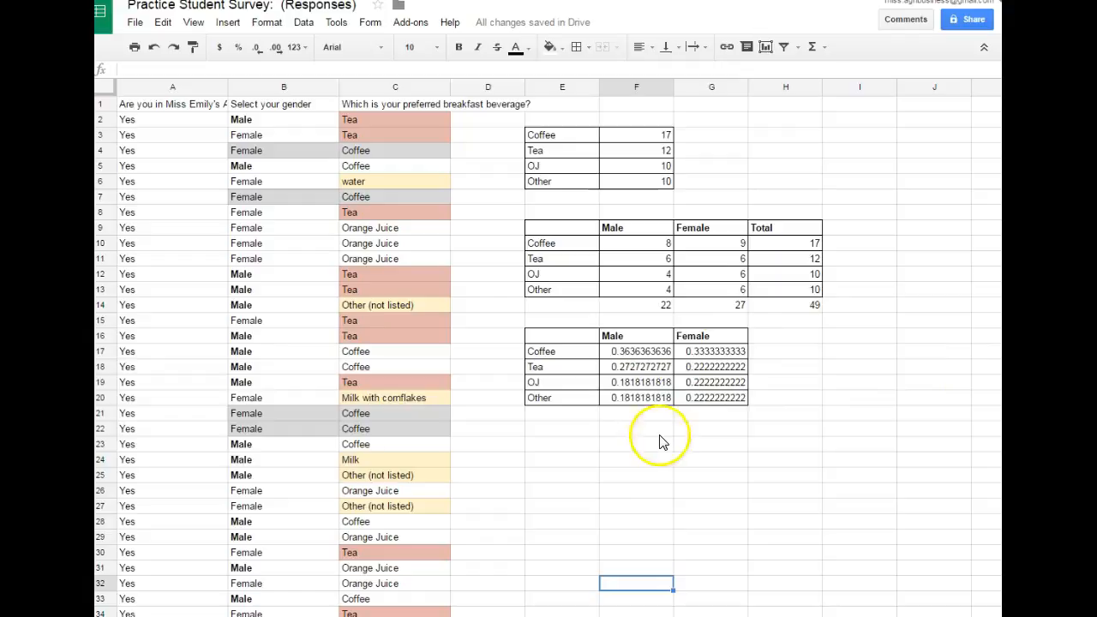
- Reduce the Male and Female shares in F17:G20 to three decimal places
{"action": "left_click", "coordinate": [673, 352]}
{"action": "left_click_drag", "start_coordinate": [680, 352], "coordinate": [724, 397]}
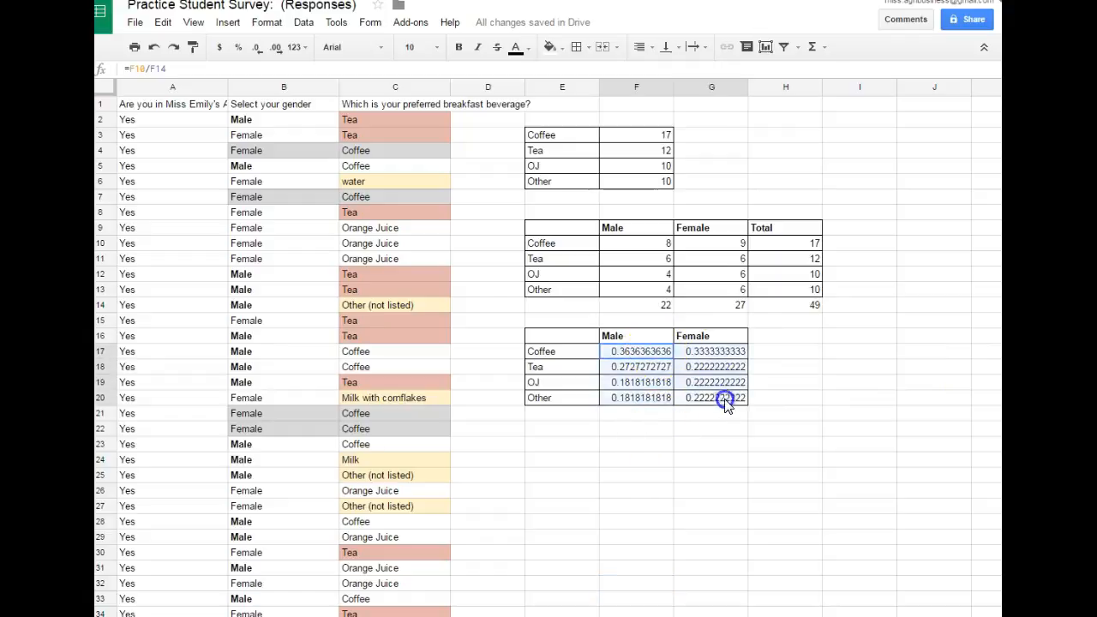
{"action": "left_click", "coordinate": [261, 50]}
{"action": "left_click", "coordinate": [260, 51]}
{"action": "left_click", "coordinate": [261, 51]}
{"action": "left_click", "coordinate": [260, 51]}
{"action": "left_click", "coordinate": [260, 50]}
{"action": "left_click", "coordinate": [261, 50]}
{"action": "left_click", "coordinate": [260, 51]}
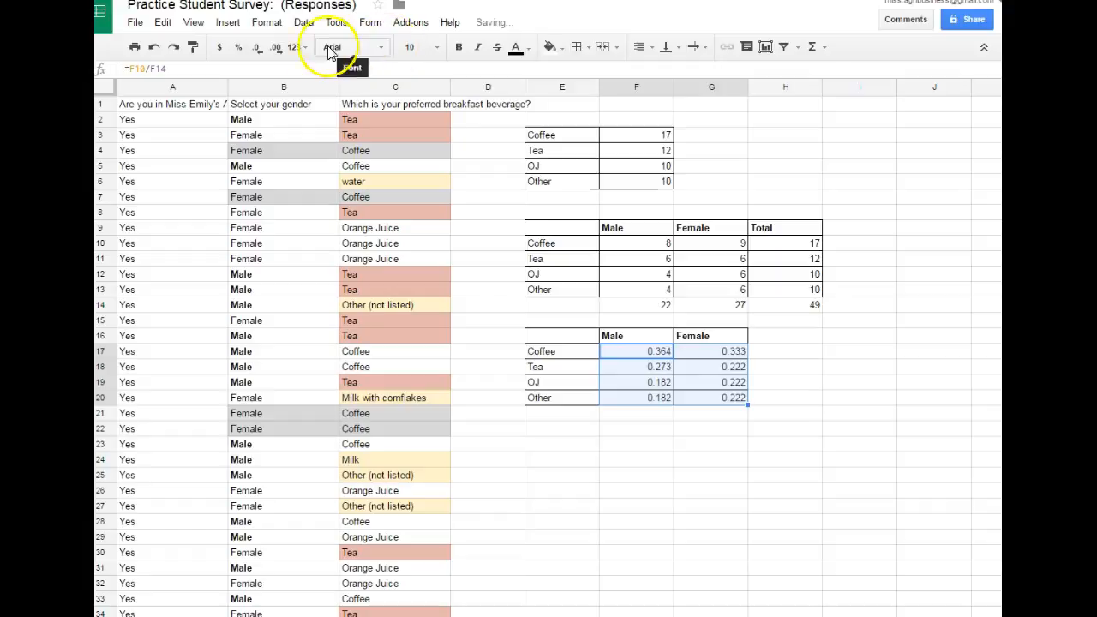
- Format the shares in F17:G20 as percentages without decimals
{"action": "left_click", "coordinate": [233, 52]}
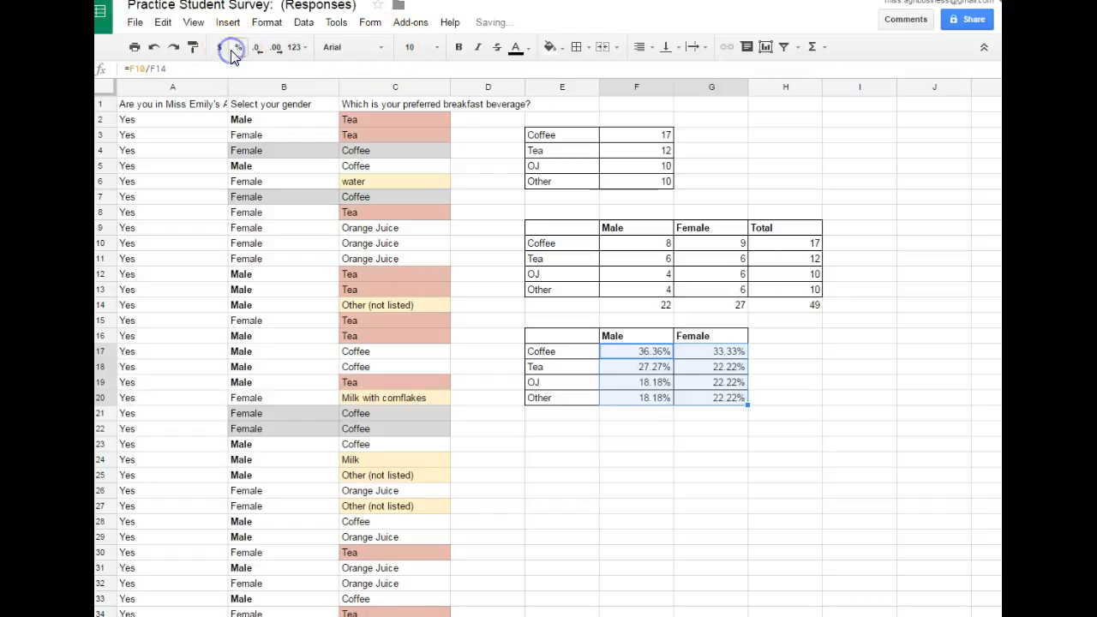
{"action": "left_click", "coordinate": [257, 52]}
{"action": "left_click", "coordinate": [257, 51]}
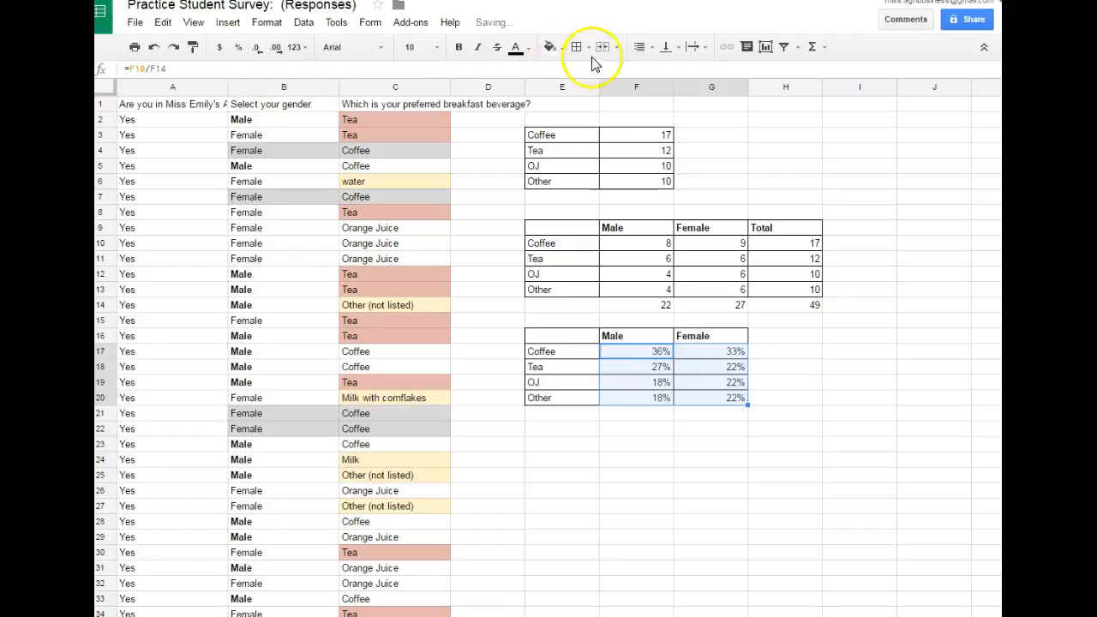
{"action": "left_click", "coordinate": [874, 384]}
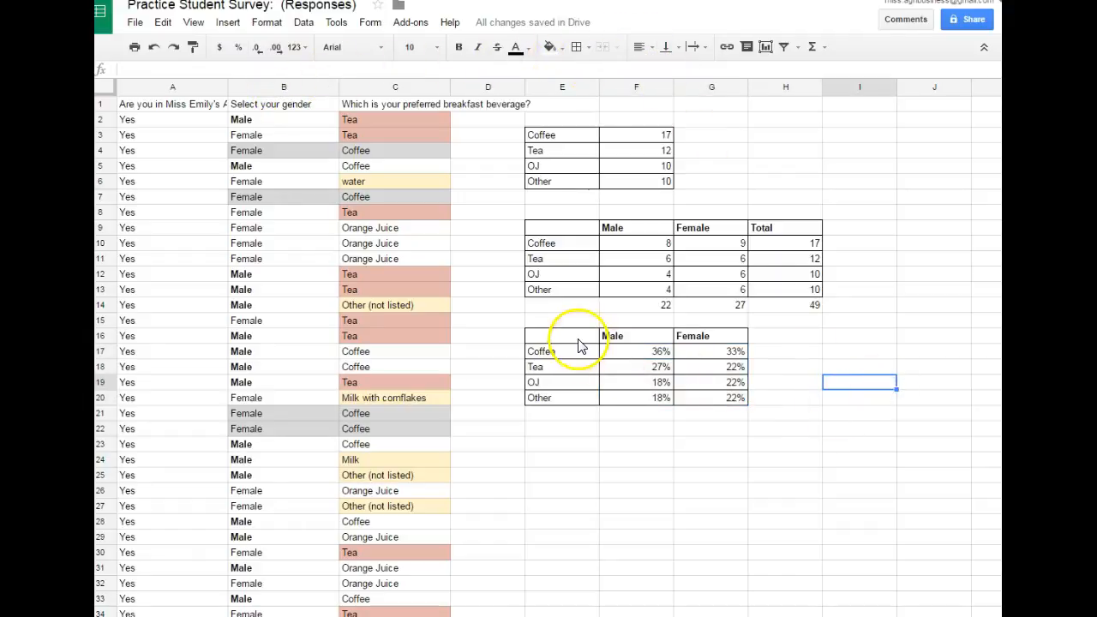
- Start a new chart from the percentage table in E16:G20
{"action": "left_click_drag", "start_coordinate": [578, 335], "coordinate": [739, 404]}
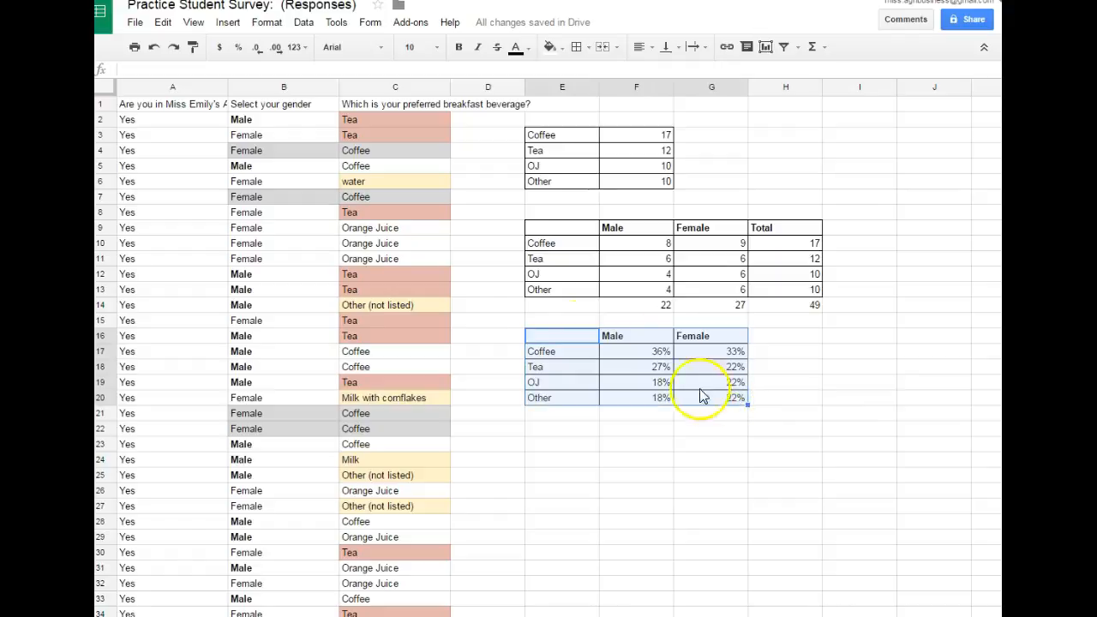
{"action": "left_click", "coordinate": [230, 23]}
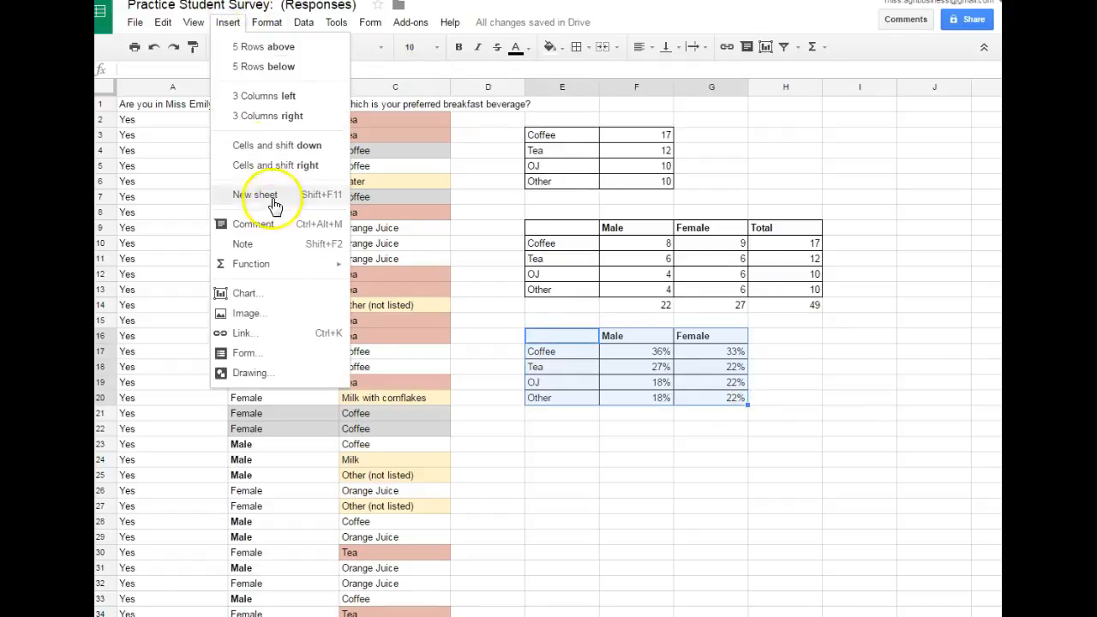
{"action": "left_click", "coordinate": [264, 293]}
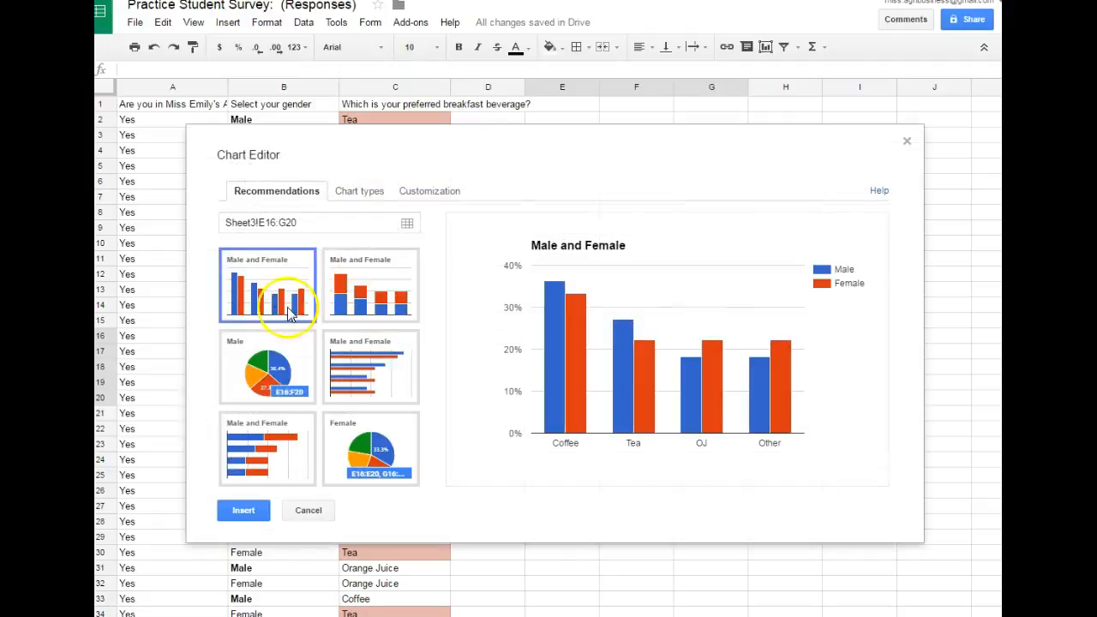
- Compare the recommended grouped bar, stacked column and stacked bar charts, and settle on the grouped column chart
{"action": "left_click", "coordinate": [404, 356]}
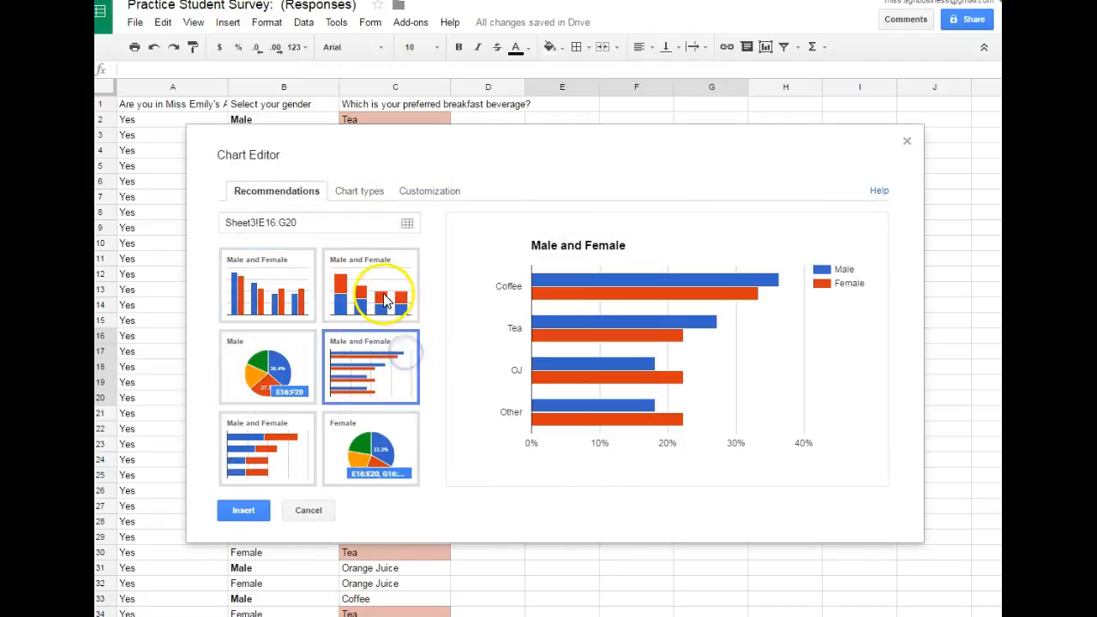
{"action": "left_click", "coordinate": [386, 295]}
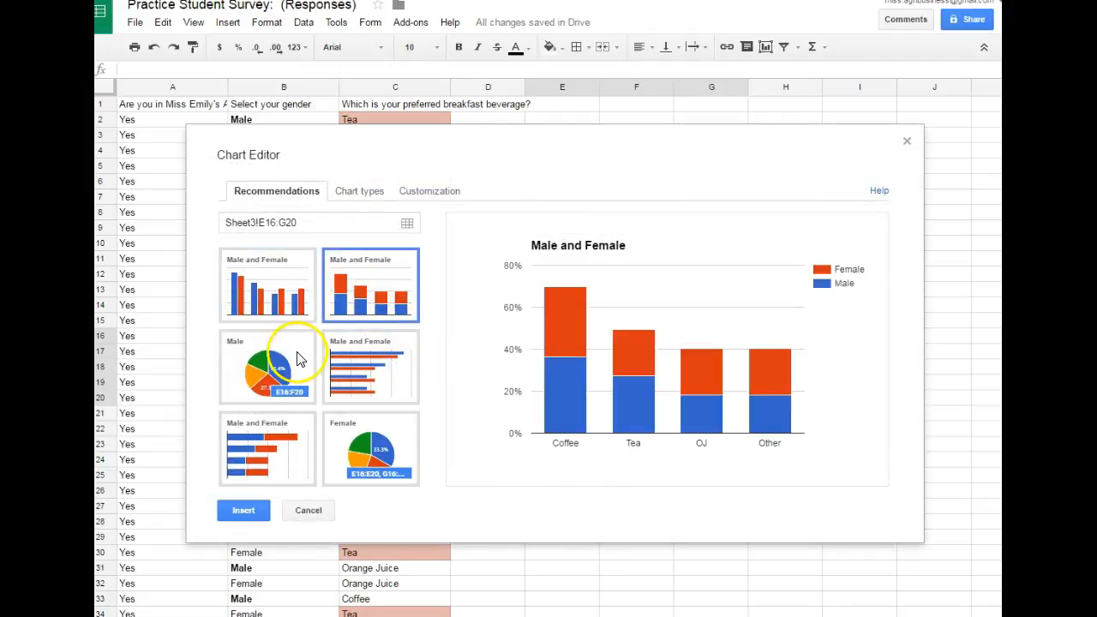
{"action": "left_click", "coordinate": [285, 449]}
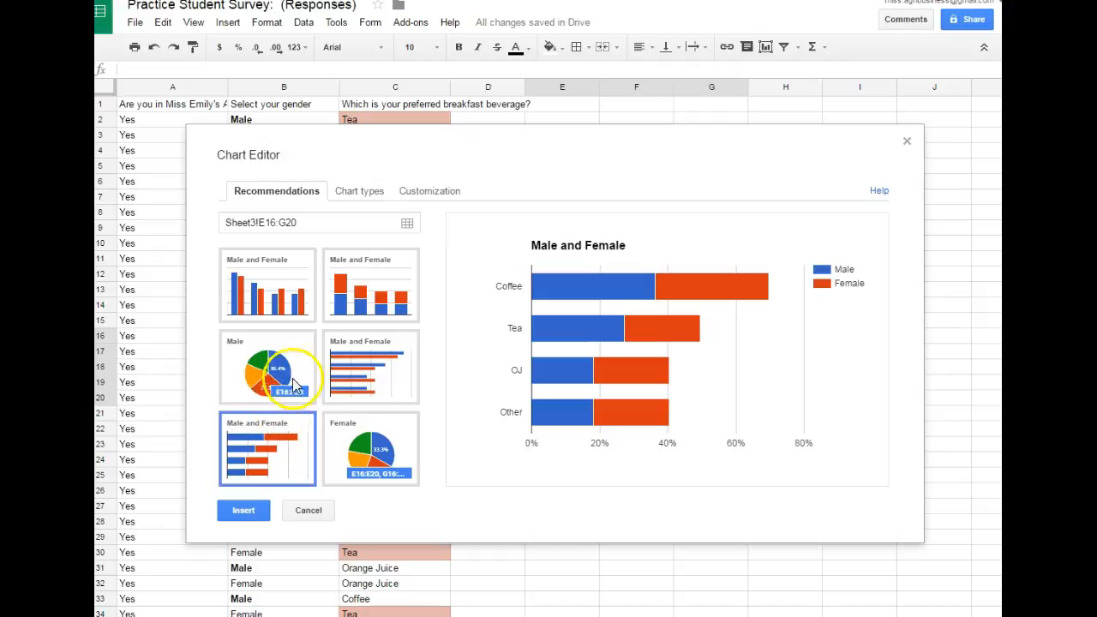
{"action": "left_click", "coordinate": [292, 300]}
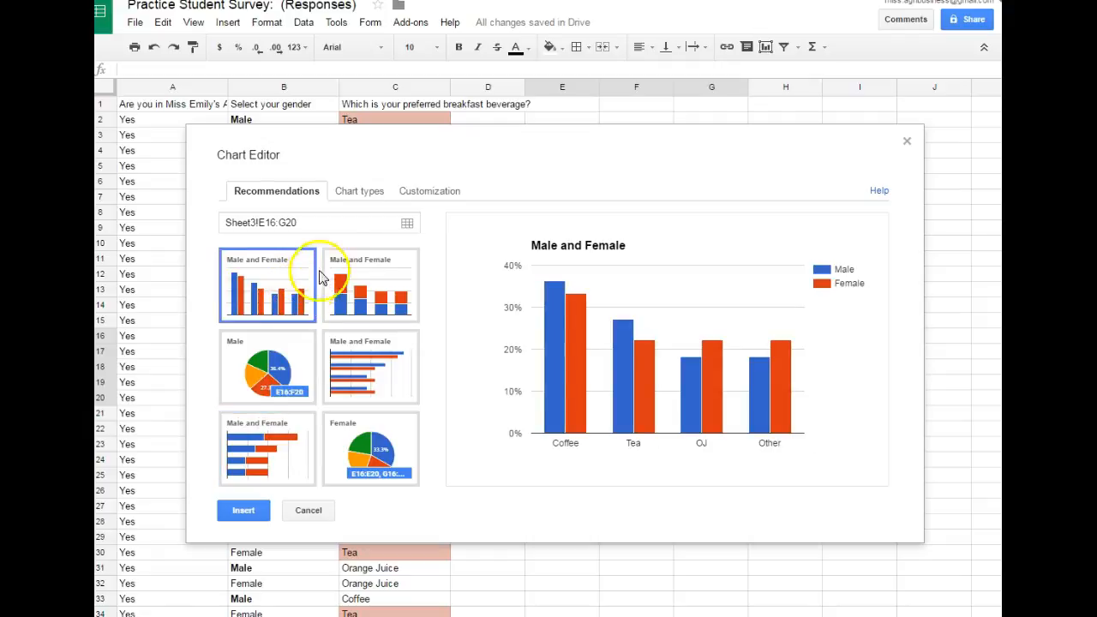
- Set the chart title to the teacher's name in the possessive followed by "Agribusiness Student Comparing Male and Female Beverage Preference"
{"action": "left_click", "coordinate": [424, 195]}
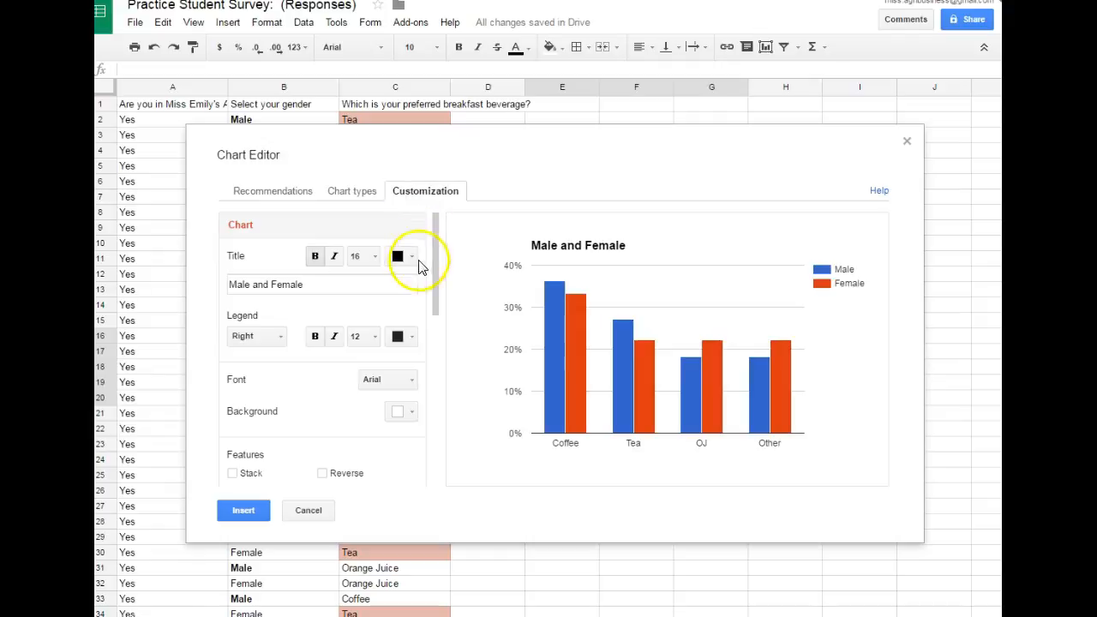
{"action": "left_click_drag", "start_coordinate": [308, 286], "coordinate": [212, 283]}
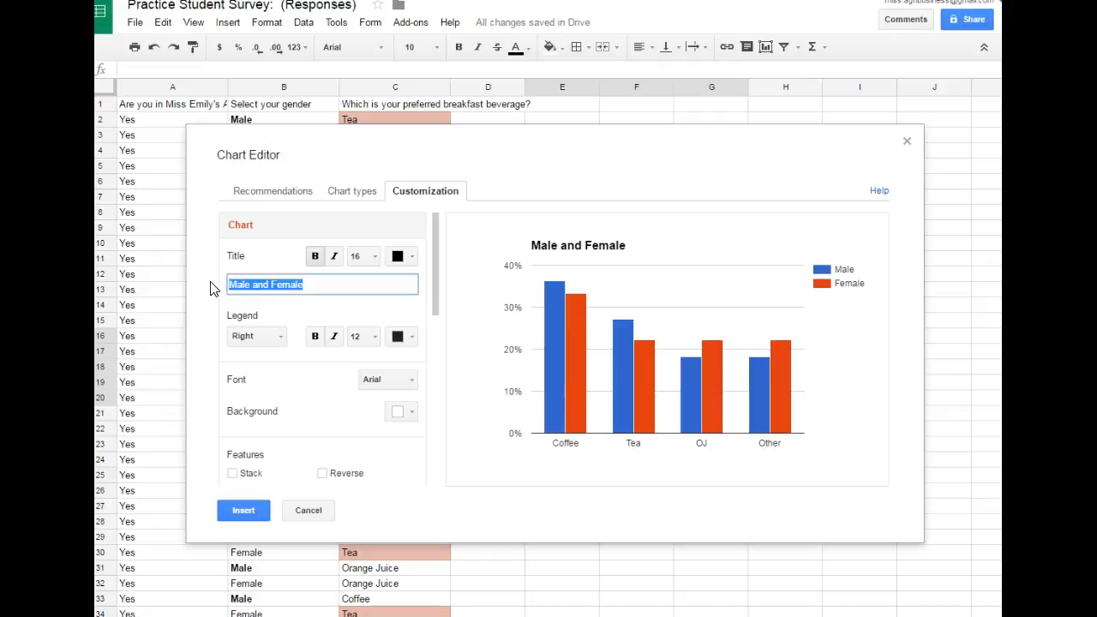
{"action": "key", "text": "Right"}
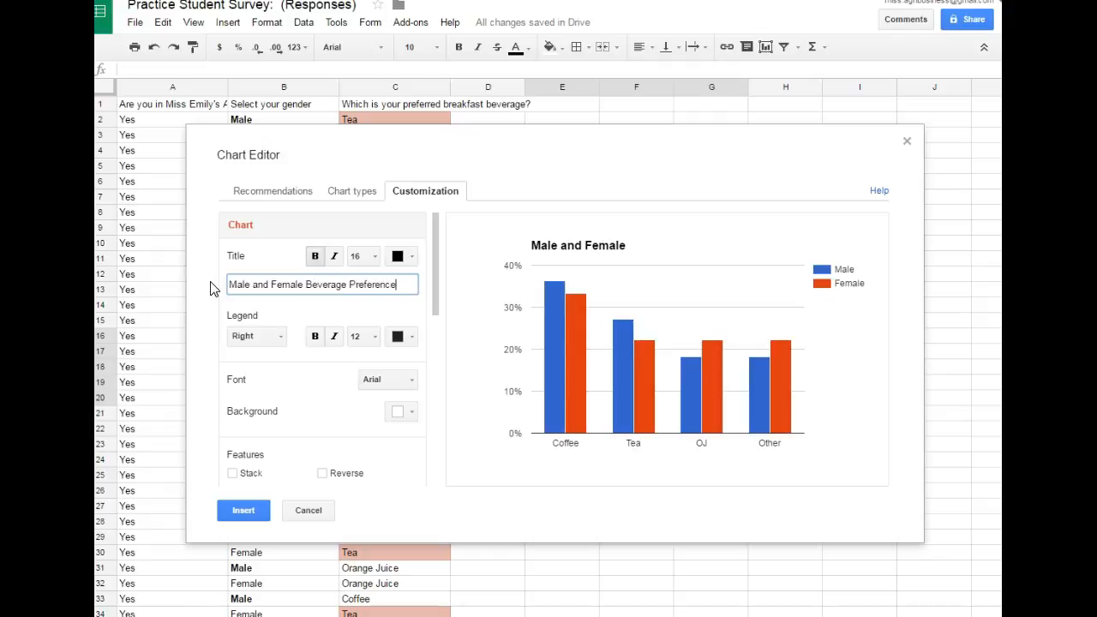
{"action": "left_click", "coordinate": [228, 285]}
{"action": "type", "text": "Miss Emily's "}
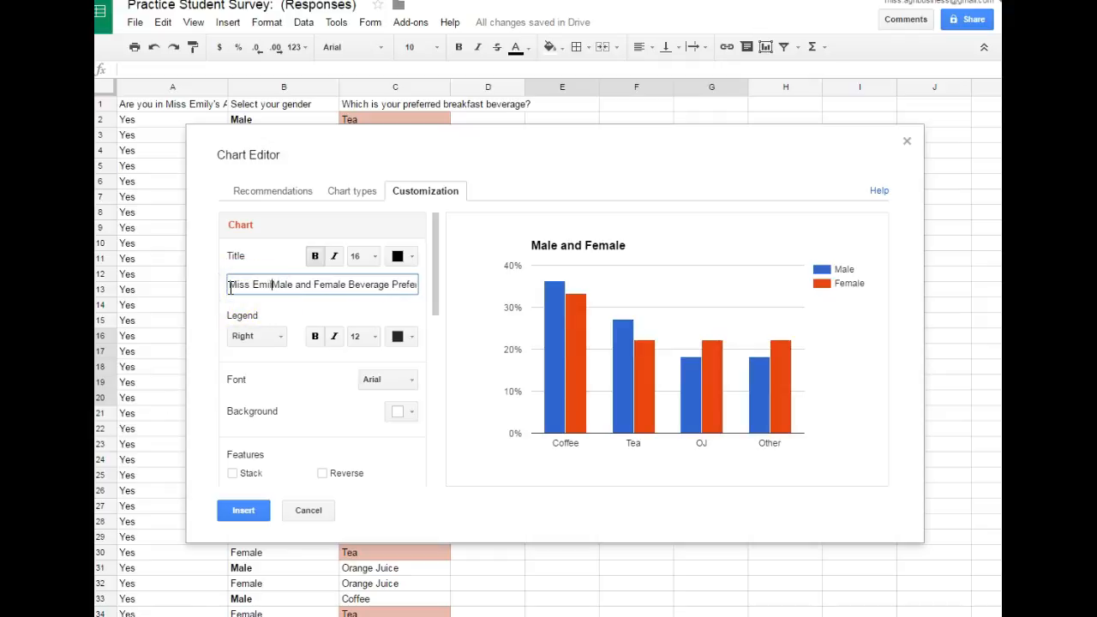
{"action": "type", "text": "Agribusi"}
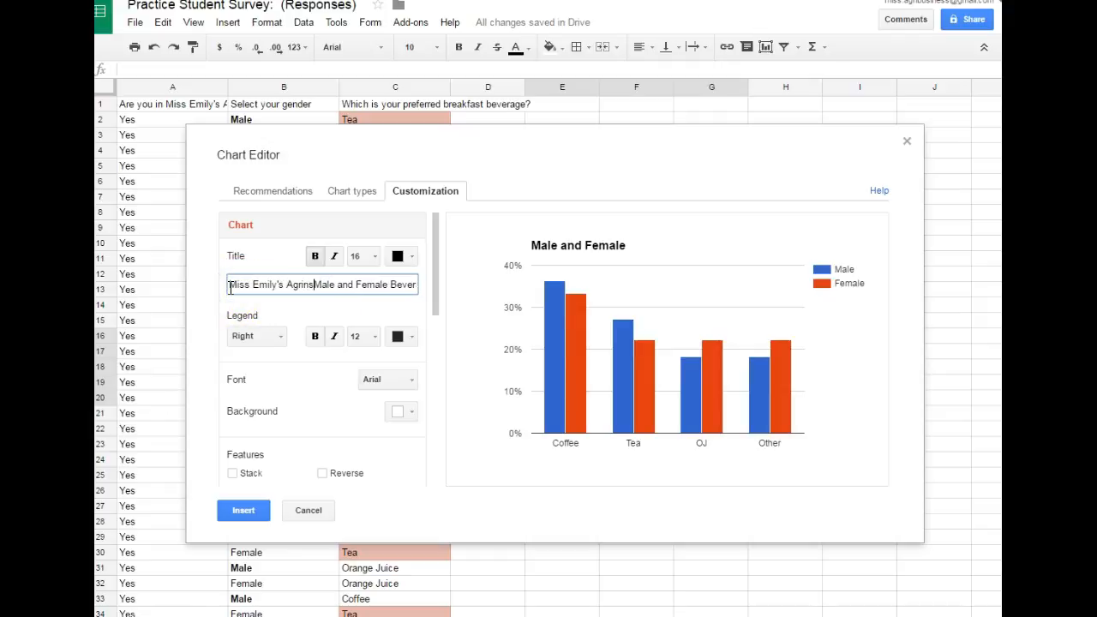
{"action": "type", "text": "nes"}
{"action": "type", "text": "s Student Comparing"}
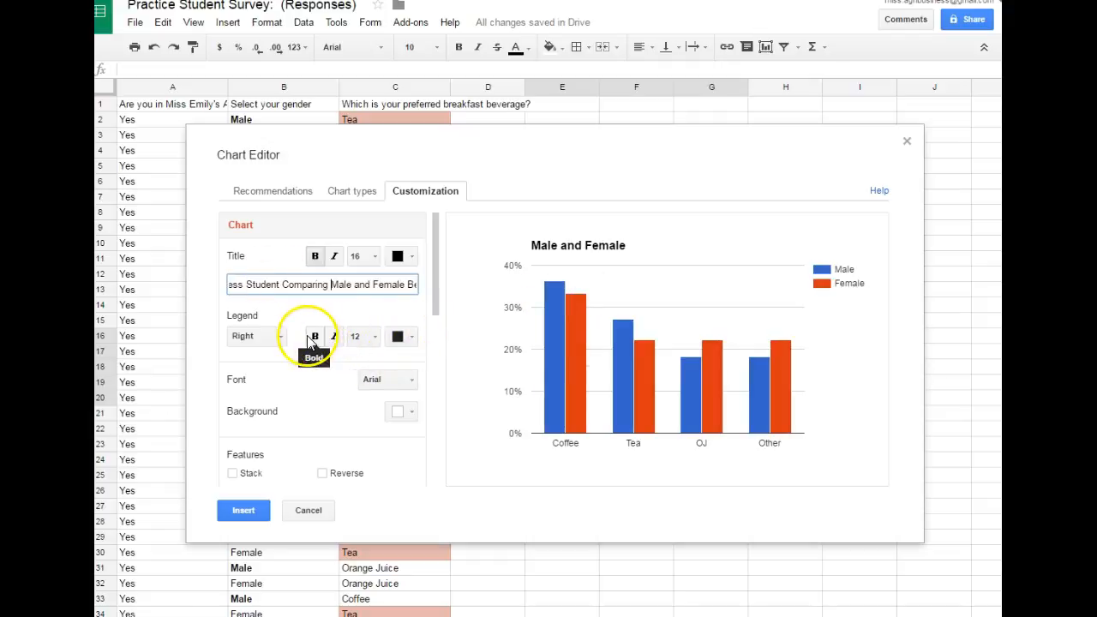
- Set the chart legend's font size to 14
{"action": "left_click", "coordinate": [358, 336]}
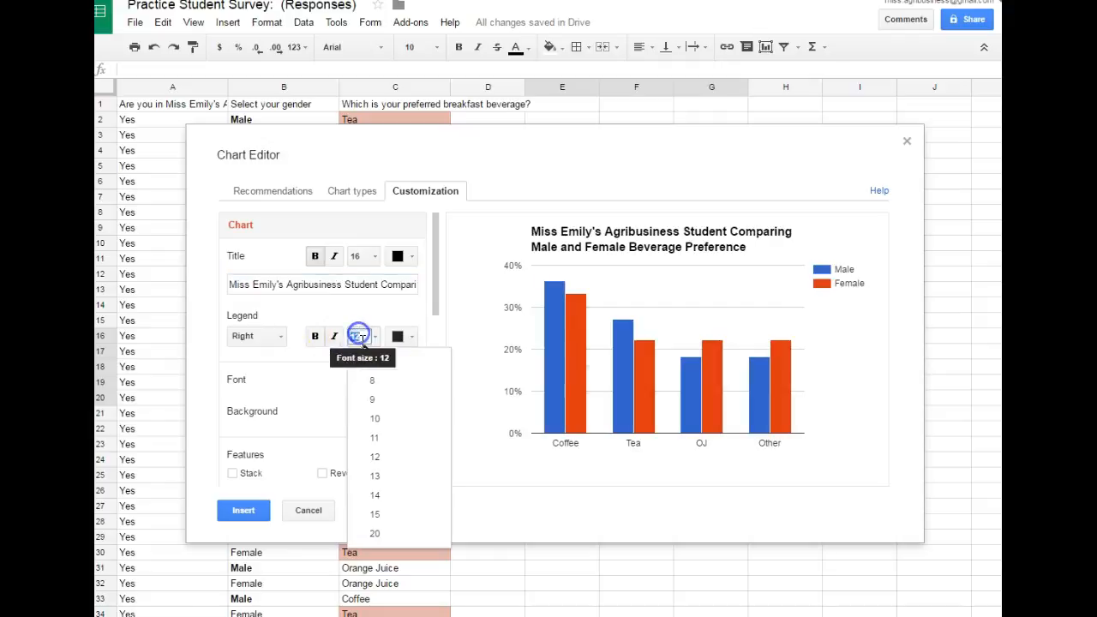
{"action": "left_click", "coordinate": [396, 495]}
{"action": "scroll", "coordinate": [349, 415], "scroll_direction": "down", "scroll_amount": 4}
{"action": "scroll", "coordinate": [349, 405], "scroll_direction": "up", "scroll_amount": 4}
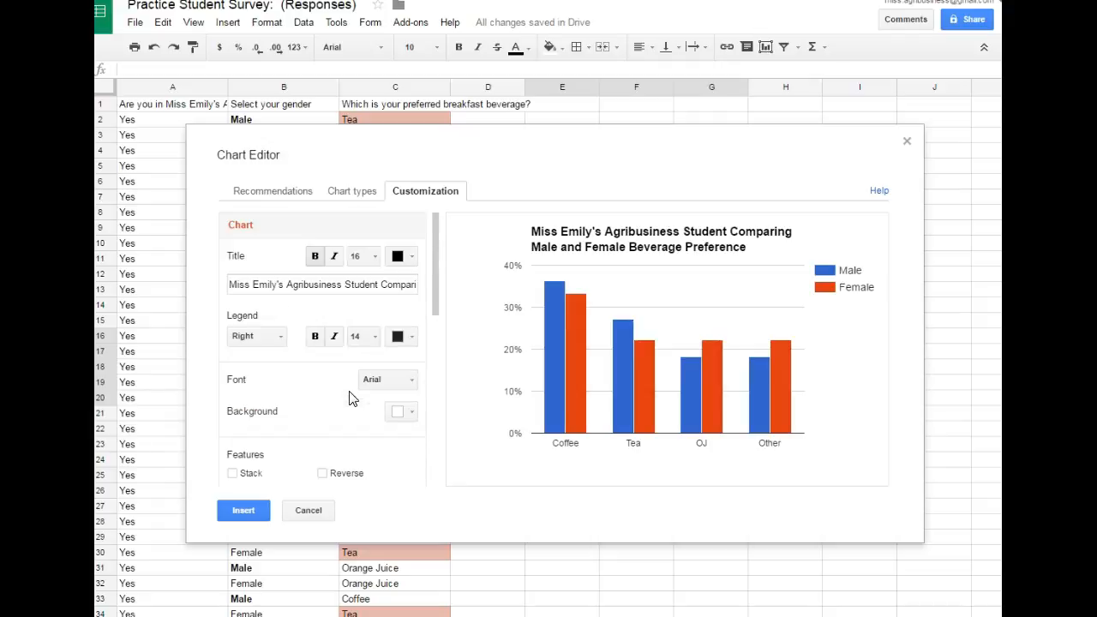
- Try font size 18 for the chart title and return it to 16
{"action": "left_click", "coordinate": [370, 256]}
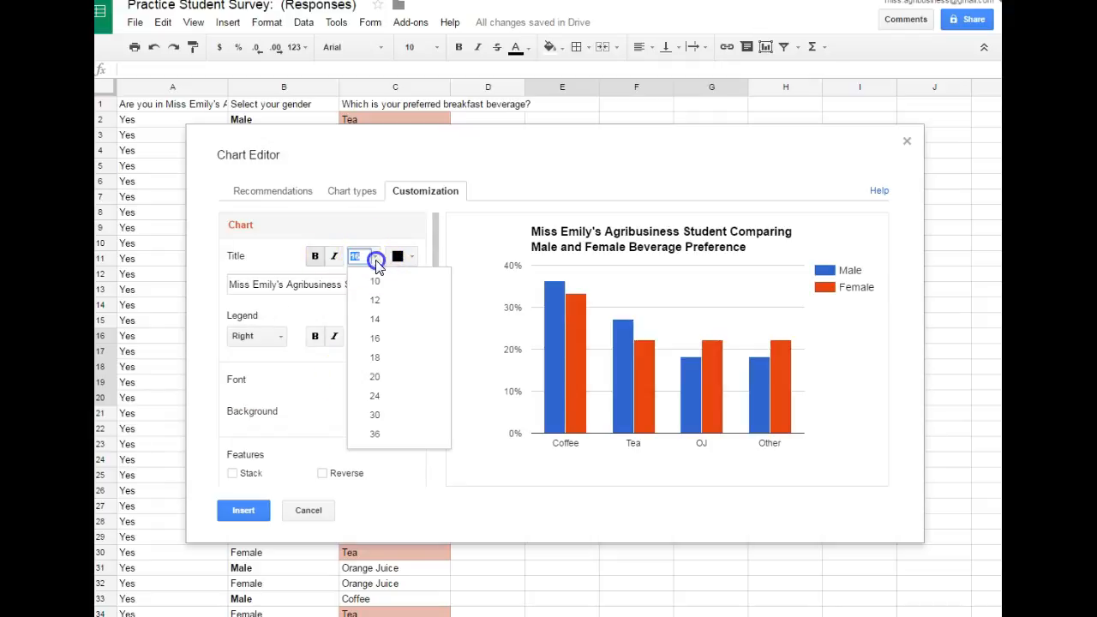
{"action": "left_click", "coordinate": [380, 364]}
{"action": "left_click", "coordinate": [367, 257]}
{"action": "type", "text": "16"}
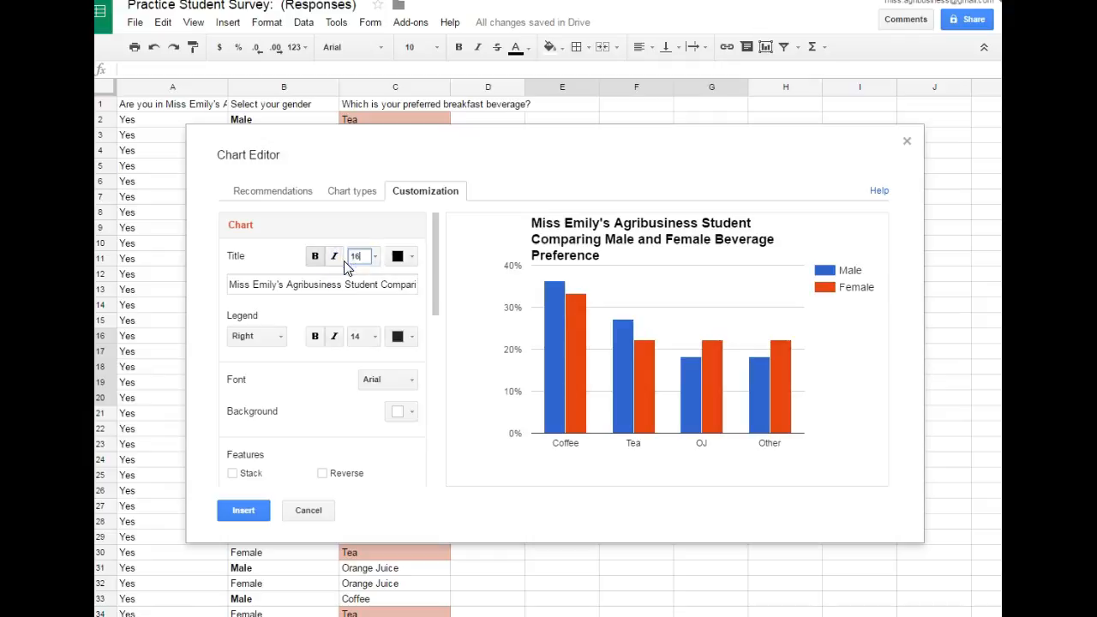
{"action": "key", "text": "Return"}
- Set the chart background to a light yellow-orange and insert the finished chart into the sheet
{"action": "left_click_drag", "start_coordinate": [433, 314], "coordinate": [441, 348]}
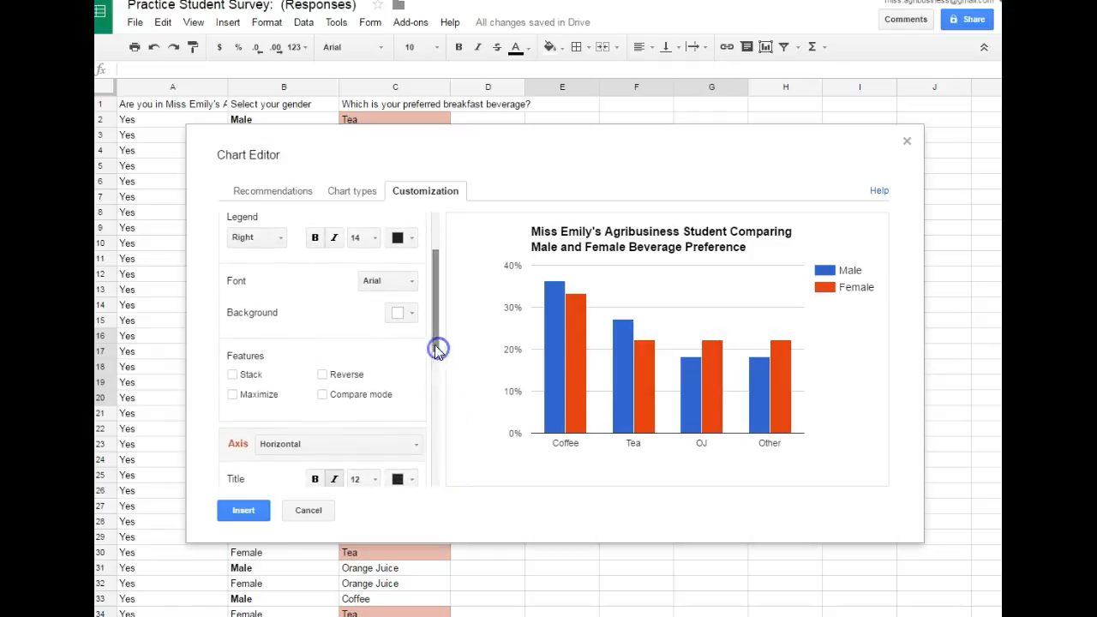
{"action": "left_click", "coordinate": [413, 316]}
{"action": "left_click", "coordinate": [438, 383]}
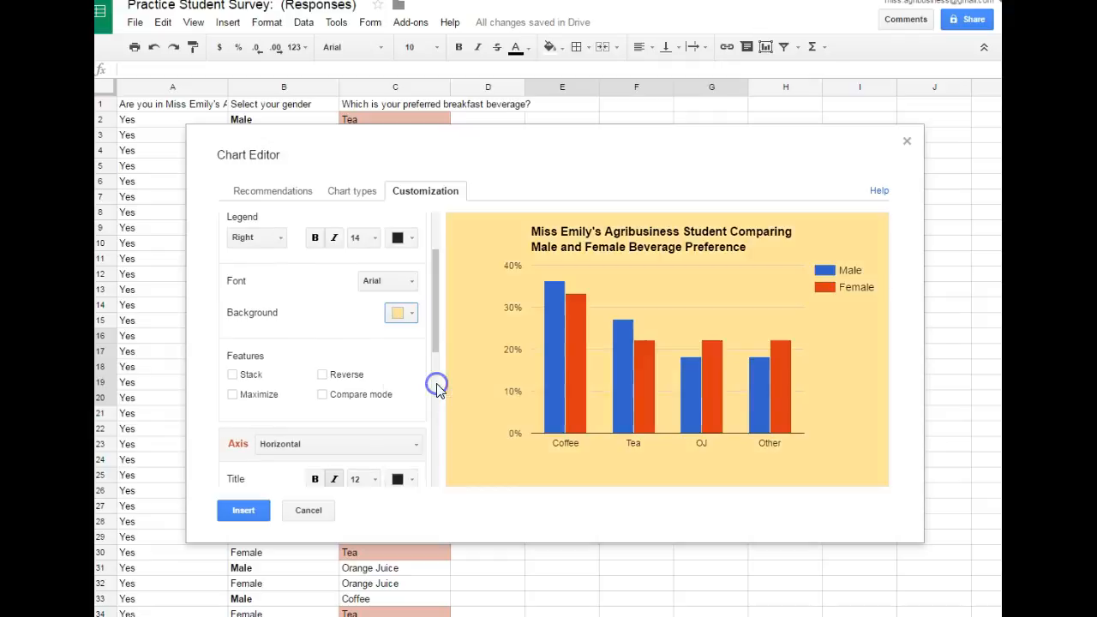
{"action": "scroll", "coordinate": [350, 446], "scroll_direction": "down", "scroll_amount": 2}
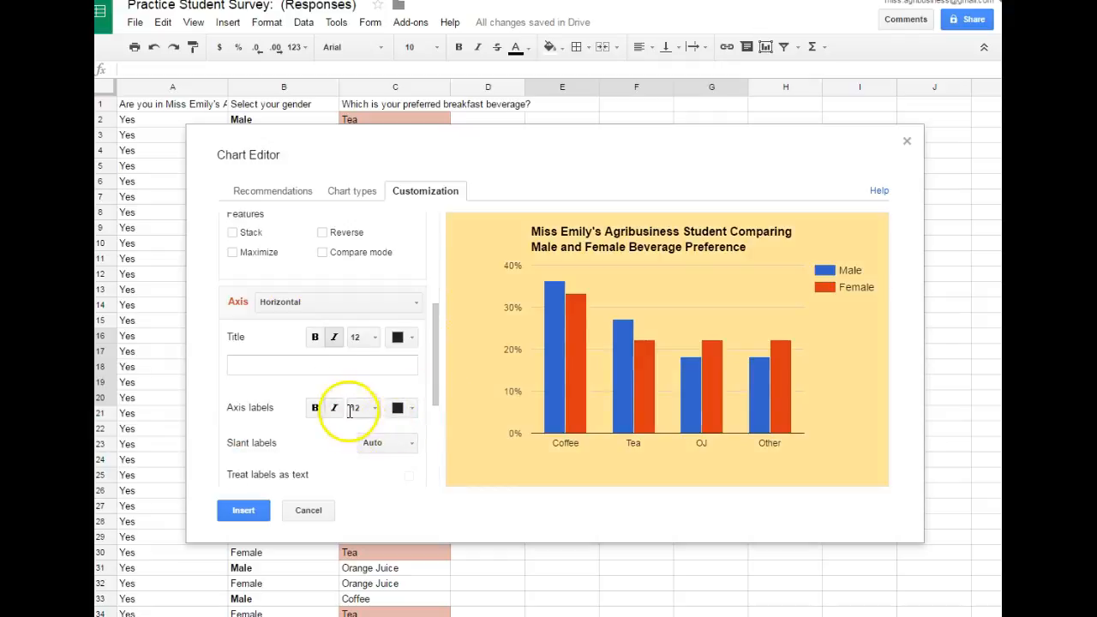
{"action": "scroll", "coordinate": [348, 416], "scroll_direction": "down", "scroll_amount": 3}
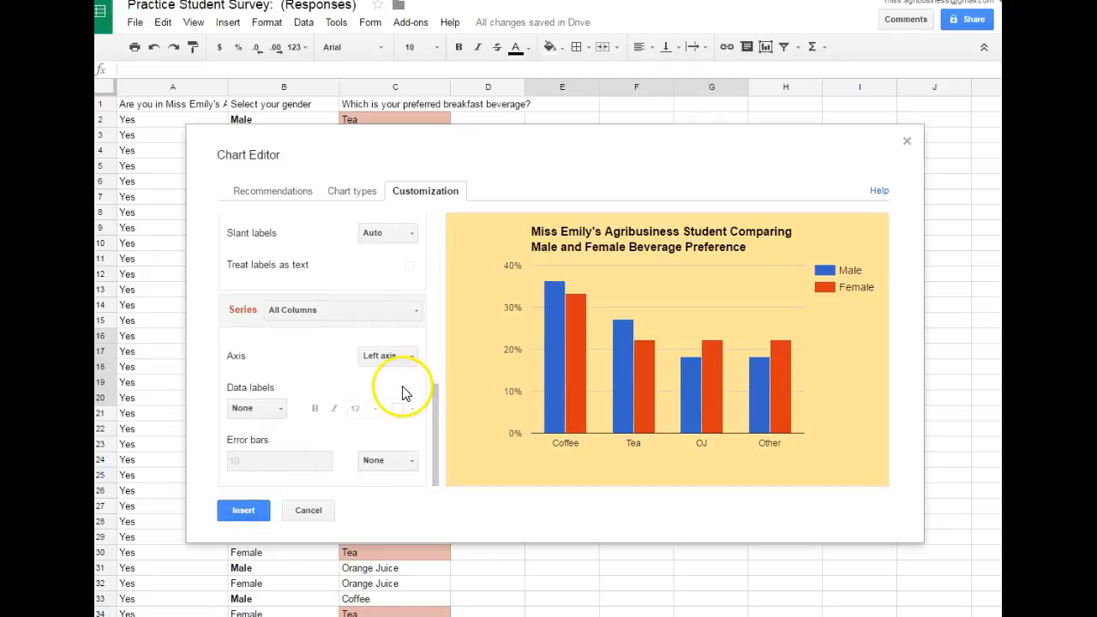
{"action": "left_click", "coordinate": [243, 510]}
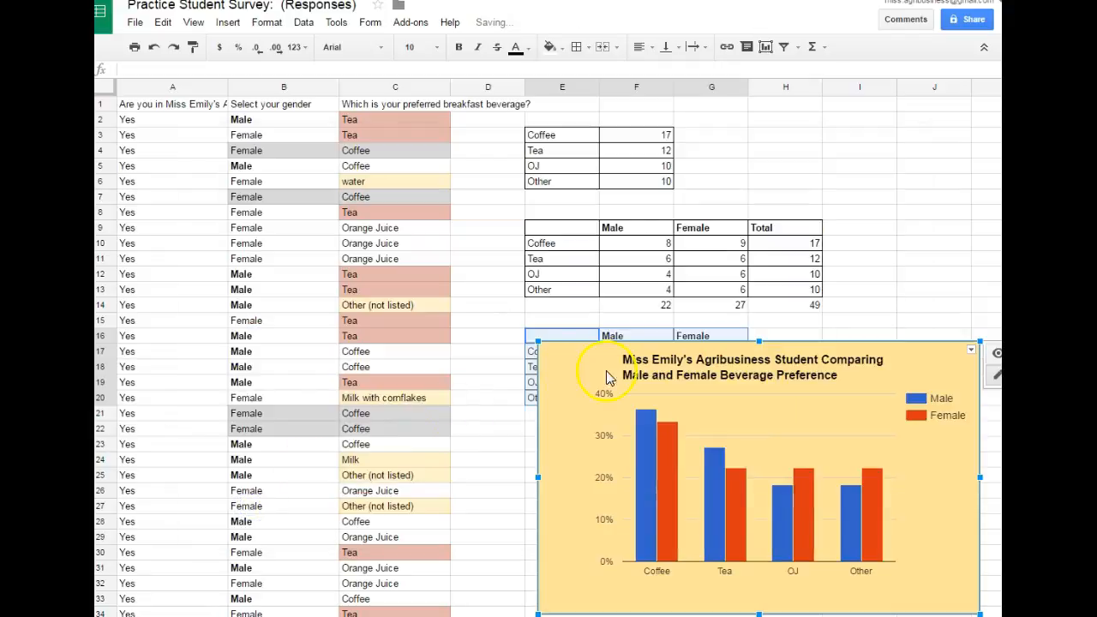
- Move the percentage chart below the male and female count table, starting around row 18, and deselect it
{"action": "left_click_drag", "start_coordinate": [590, 358], "coordinate": [564, 299]}
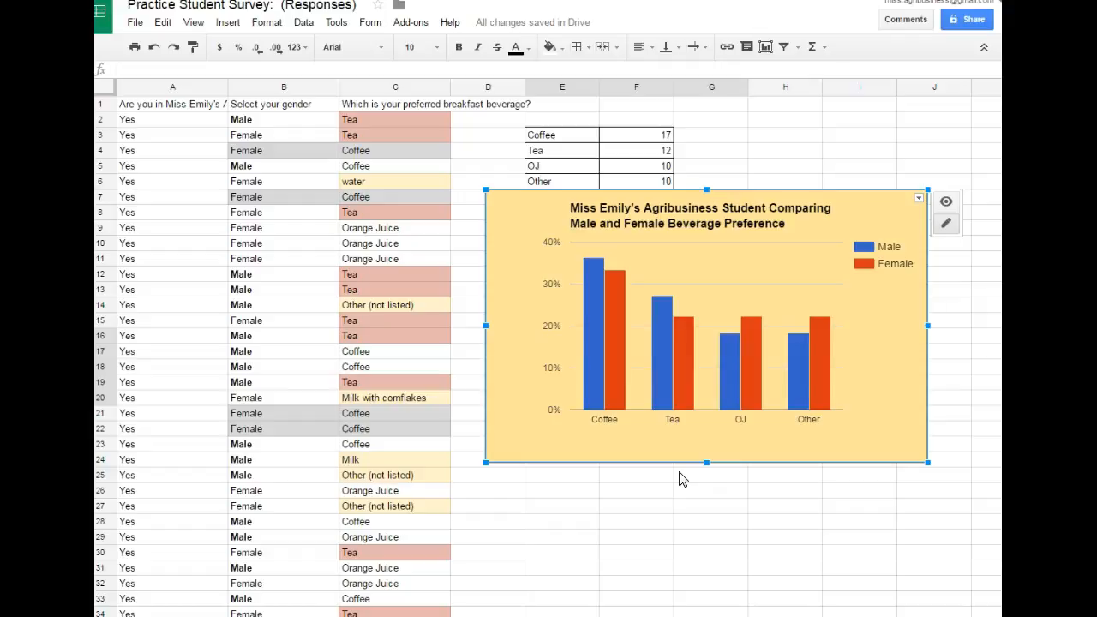
{"action": "left_click_drag", "start_coordinate": [729, 245], "coordinate": [701, 415]}
{"action": "left_click", "coordinate": [631, 254]}
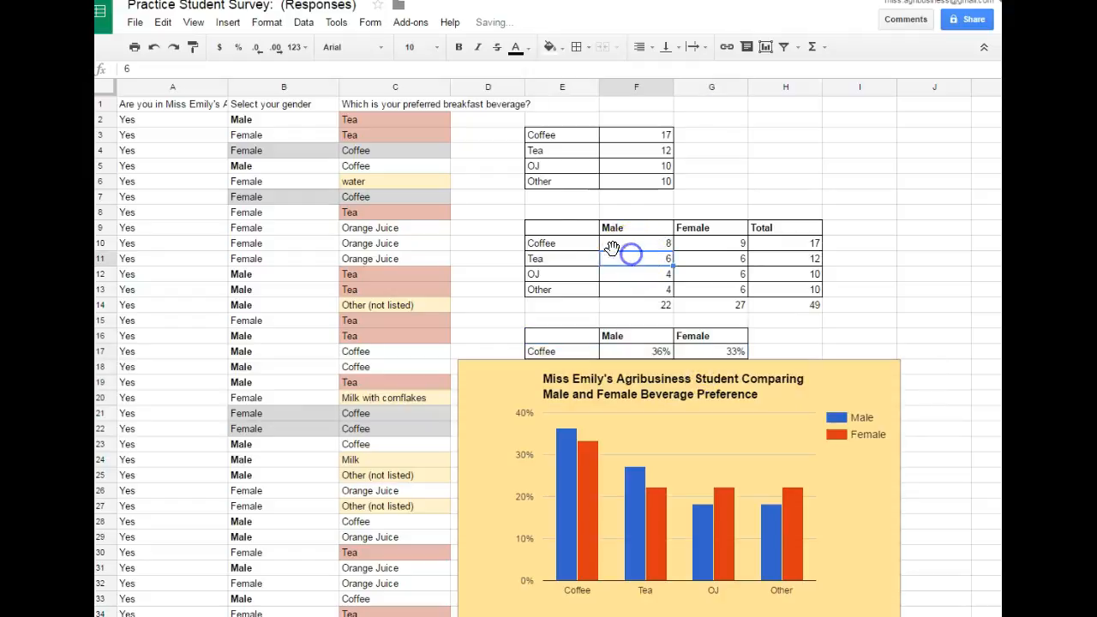
- Insert the recommended grouped column chart from the male and female counts in E9:G13
{"action": "left_click_drag", "start_coordinate": [580, 231], "coordinate": [727, 290]}
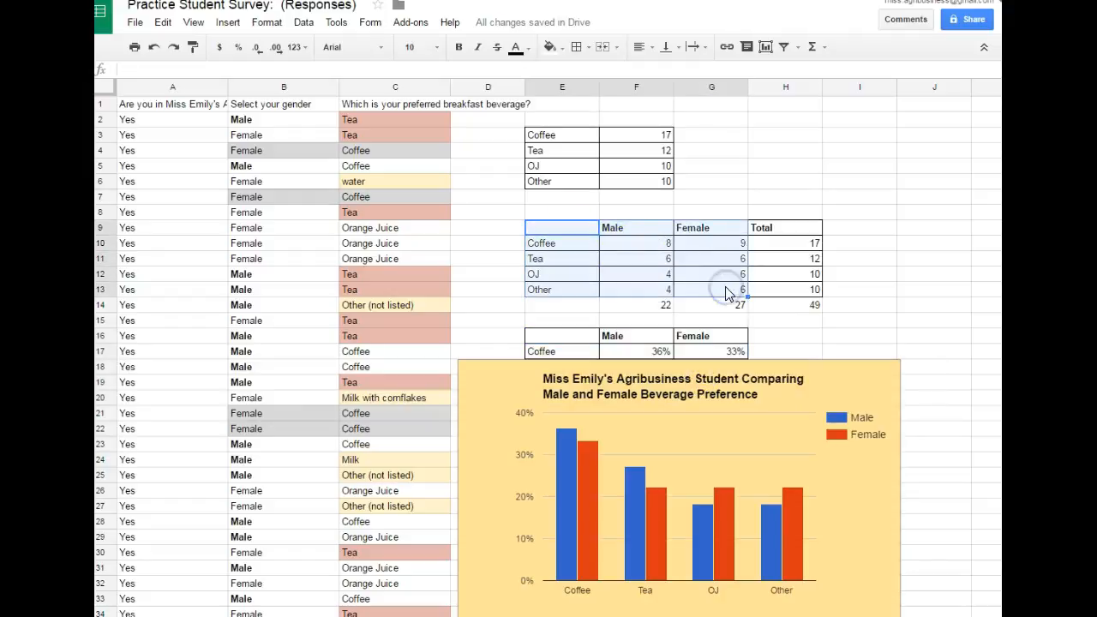
{"action": "left_click", "coordinate": [228, 24]}
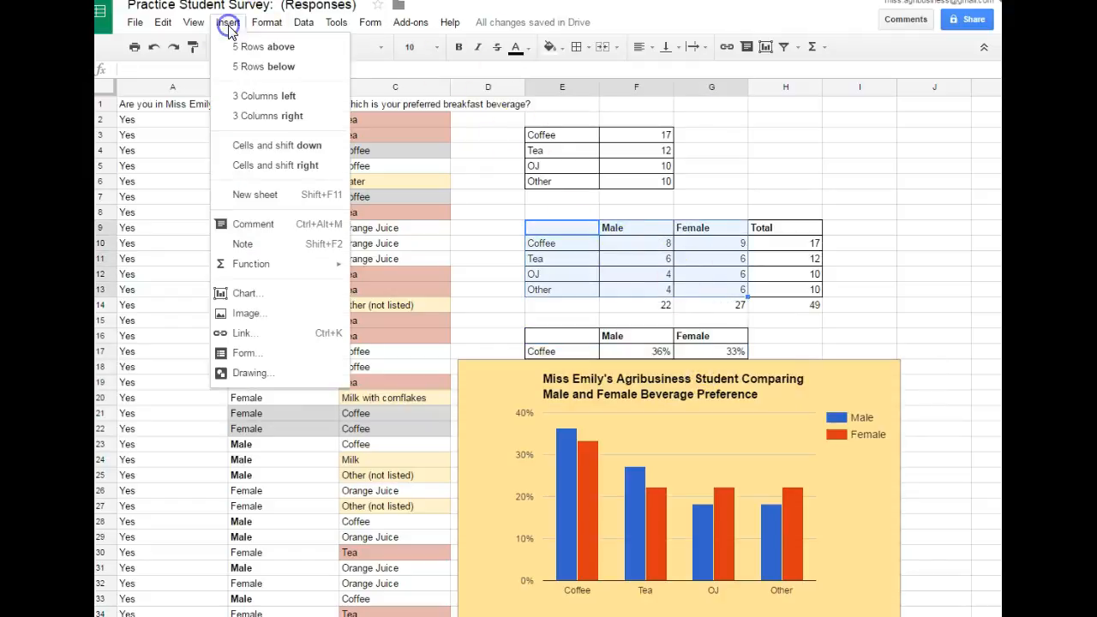
{"action": "left_click", "coordinate": [276, 294]}
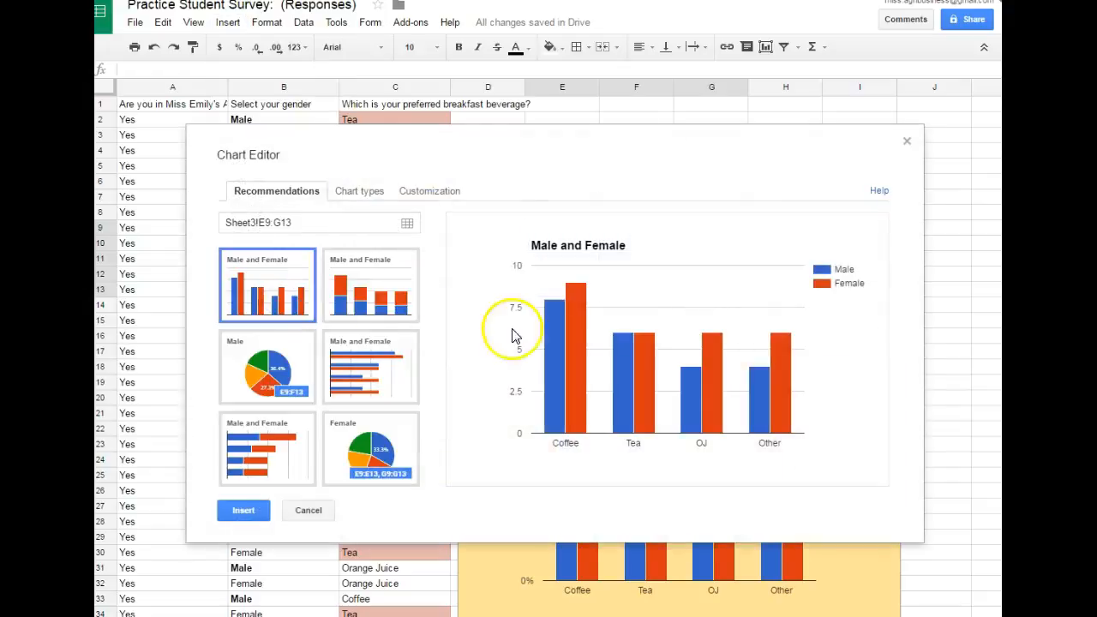
{"action": "left_click", "coordinate": [241, 511]}
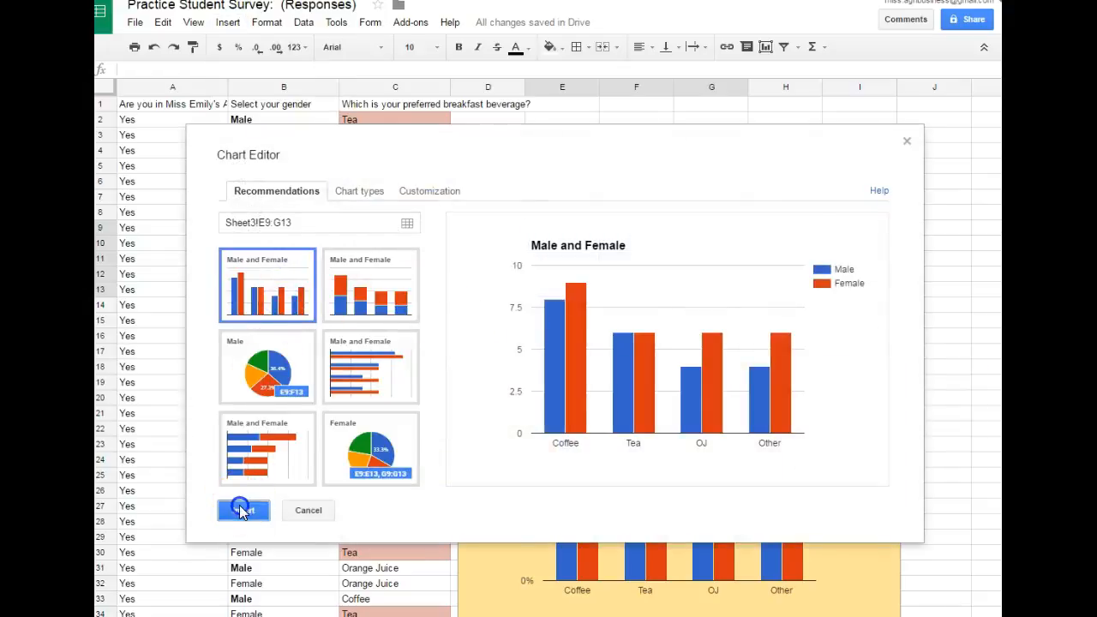
- Move the count chart up over columns B to F and the percentage chart up to partly overlap it for comparison
{"action": "left_click_drag", "start_coordinate": [642, 335], "coordinate": [308, 166]}
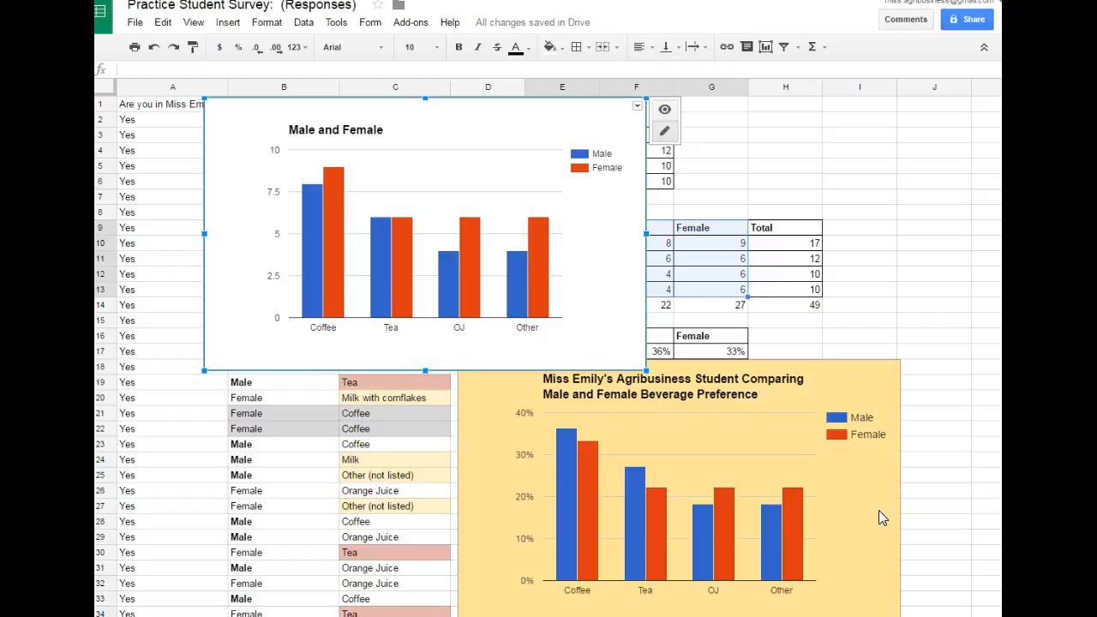
{"action": "left_click", "coordinate": [781, 381]}
{"action": "left_click_drag", "start_coordinate": [784, 377], "coordinate": [682, 177]}
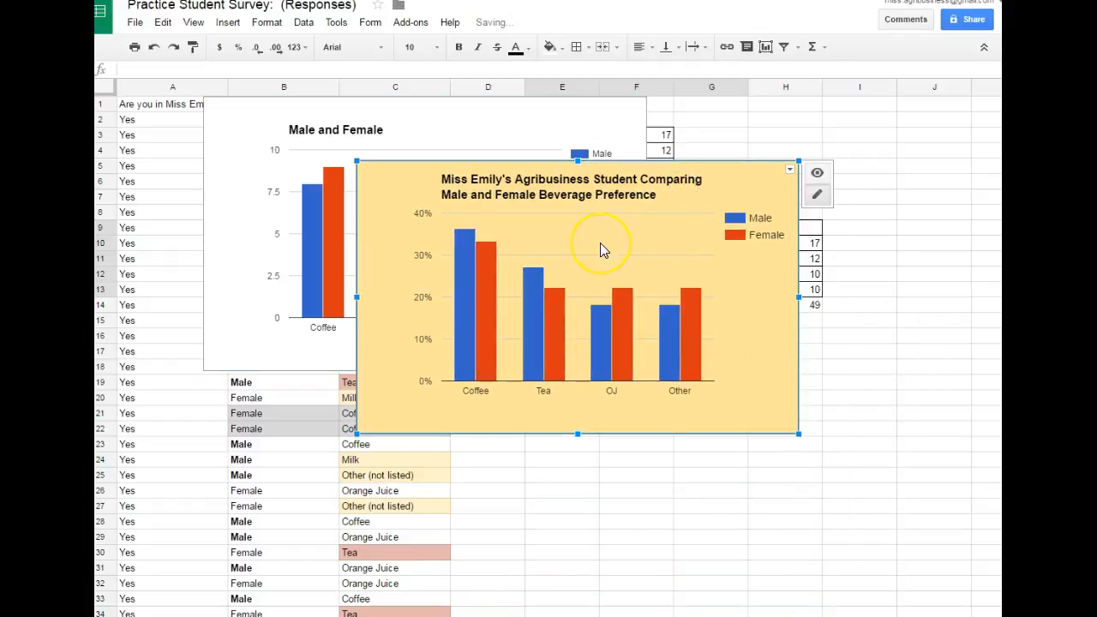